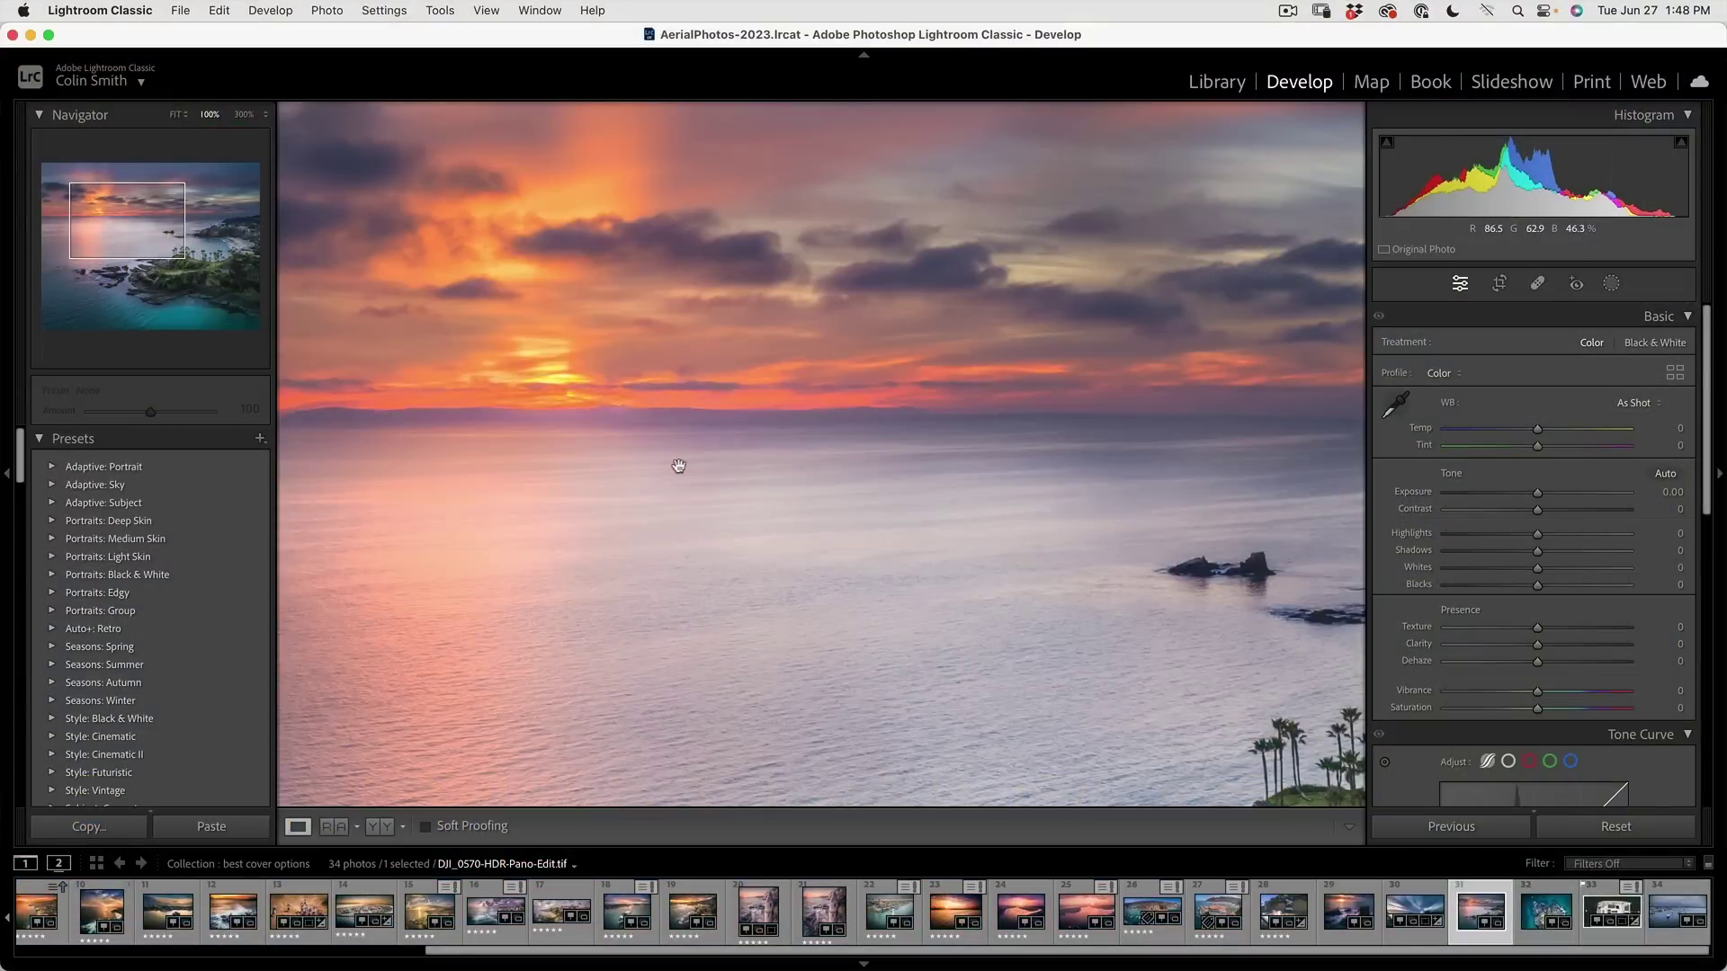
Pan across the zoomed sunset sky, then fit the whole coastline photo in view
{"action": "left_click_drag", "start_coordinate": [642, 468], "coordinate": [961, 569]}
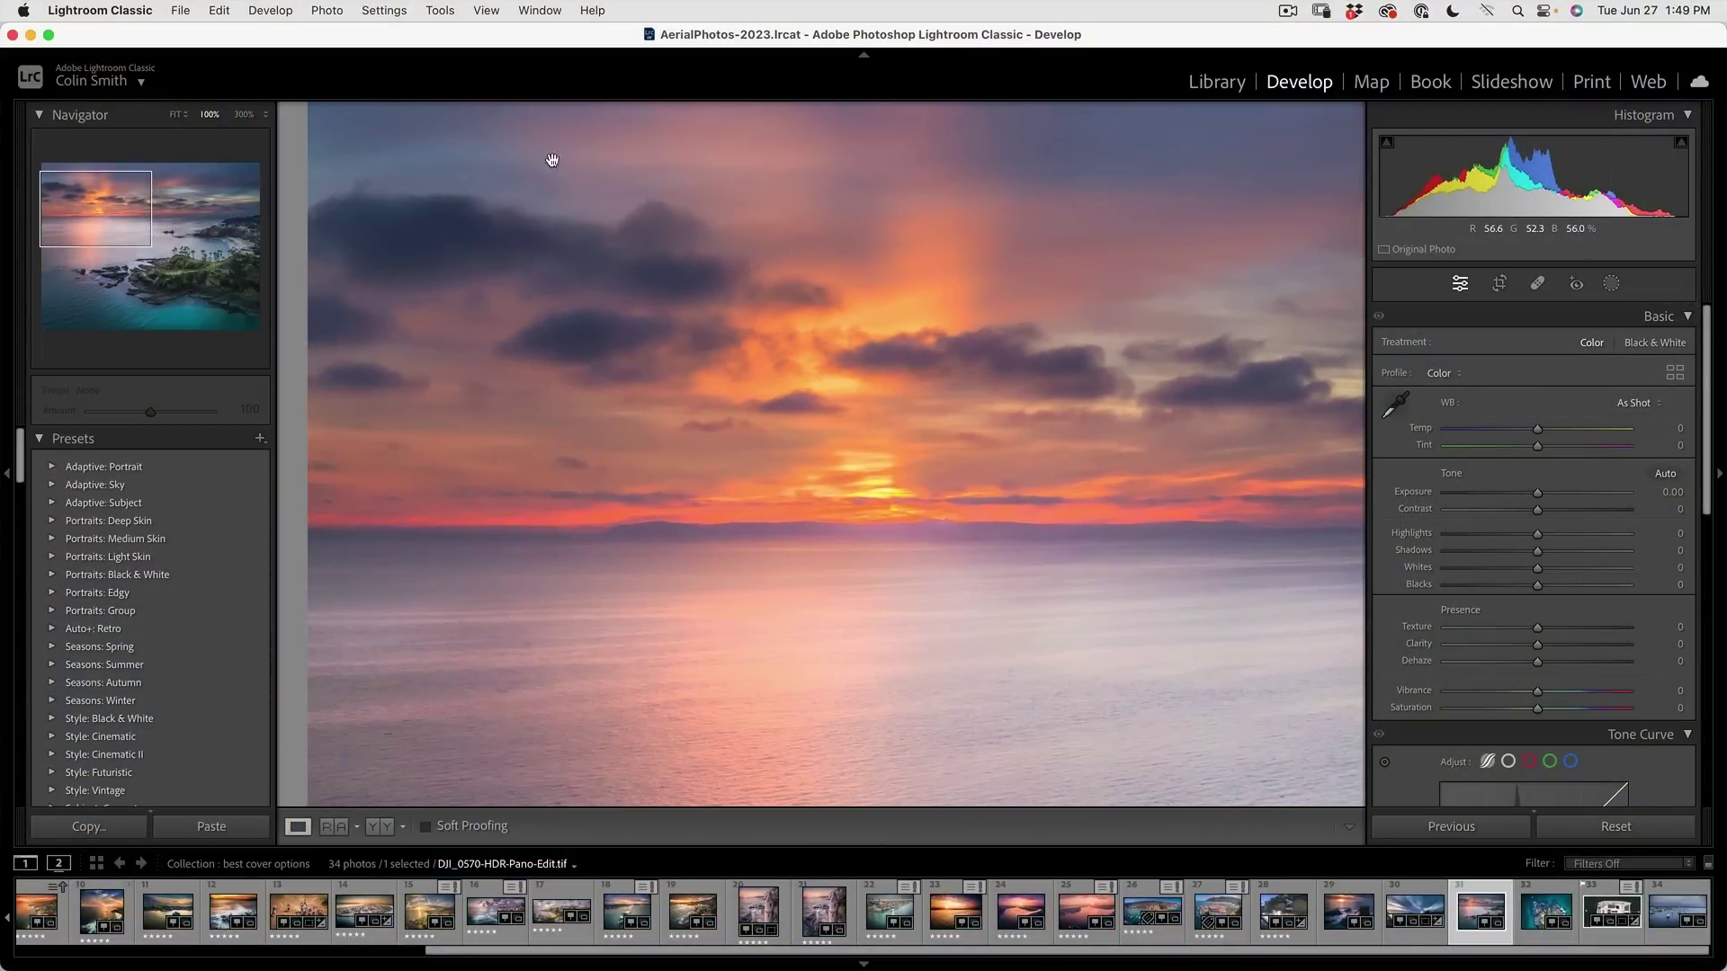
{"action": "left_click", "coordinate": [734, 472]}
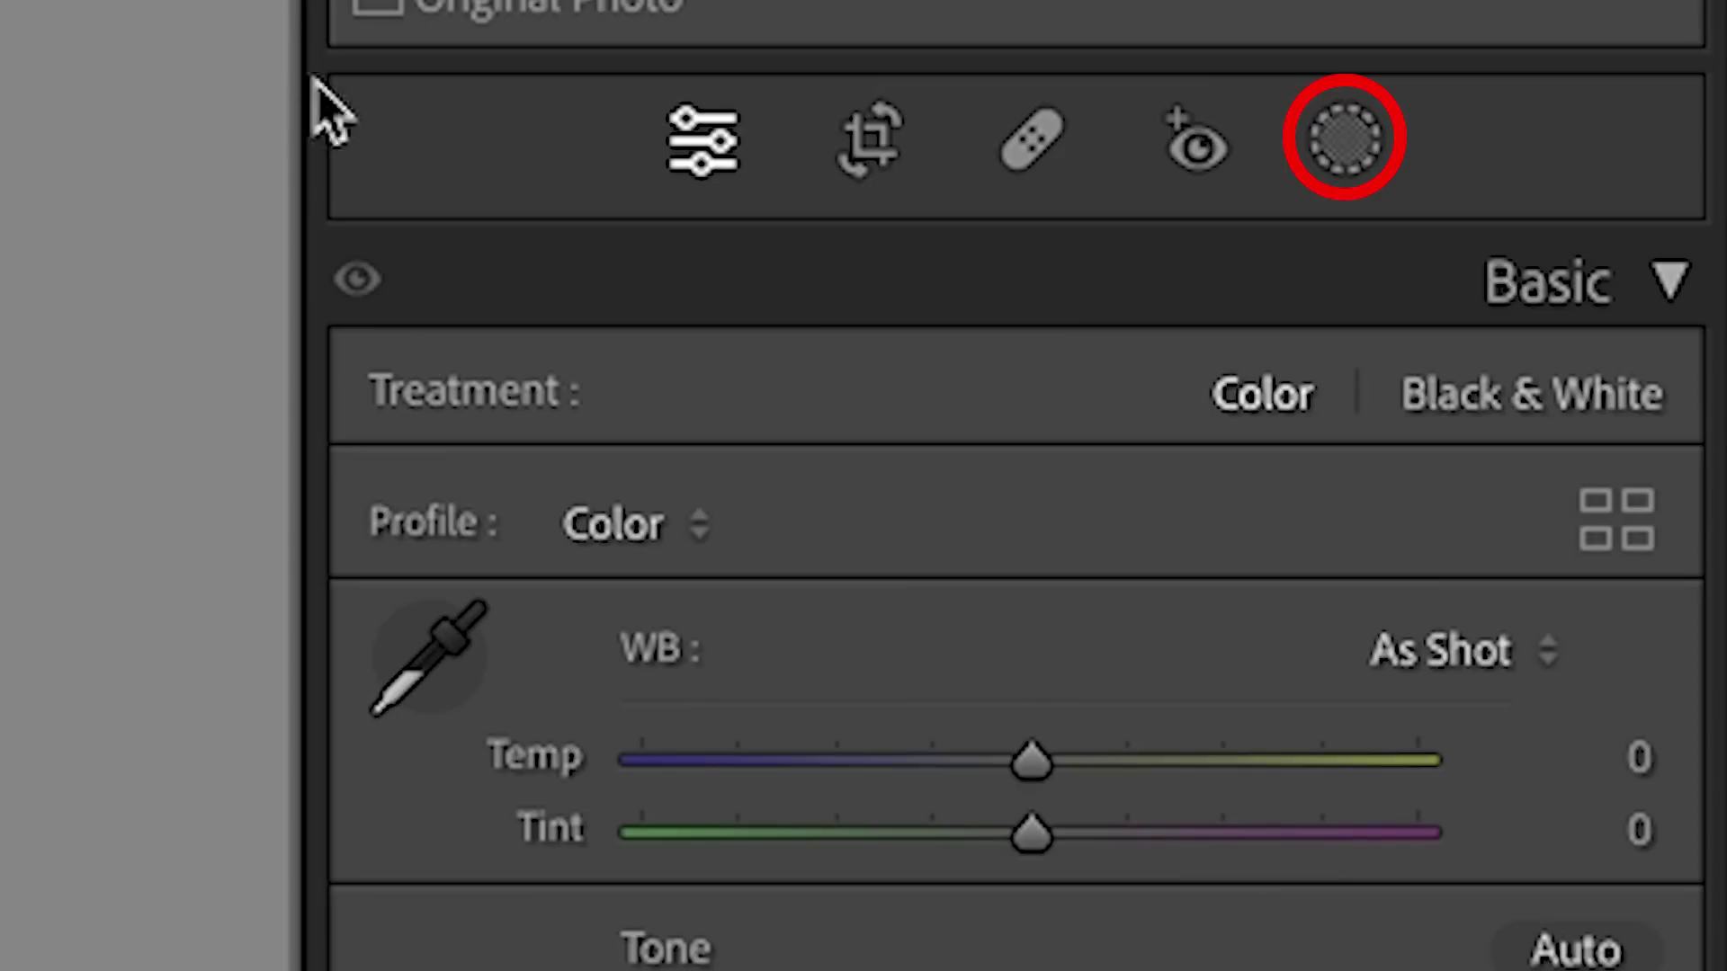
Draw a linear gradient mask down over the sky, levelled with the horizon
{"action": "left_click", "coordinate": [1363, 144]}
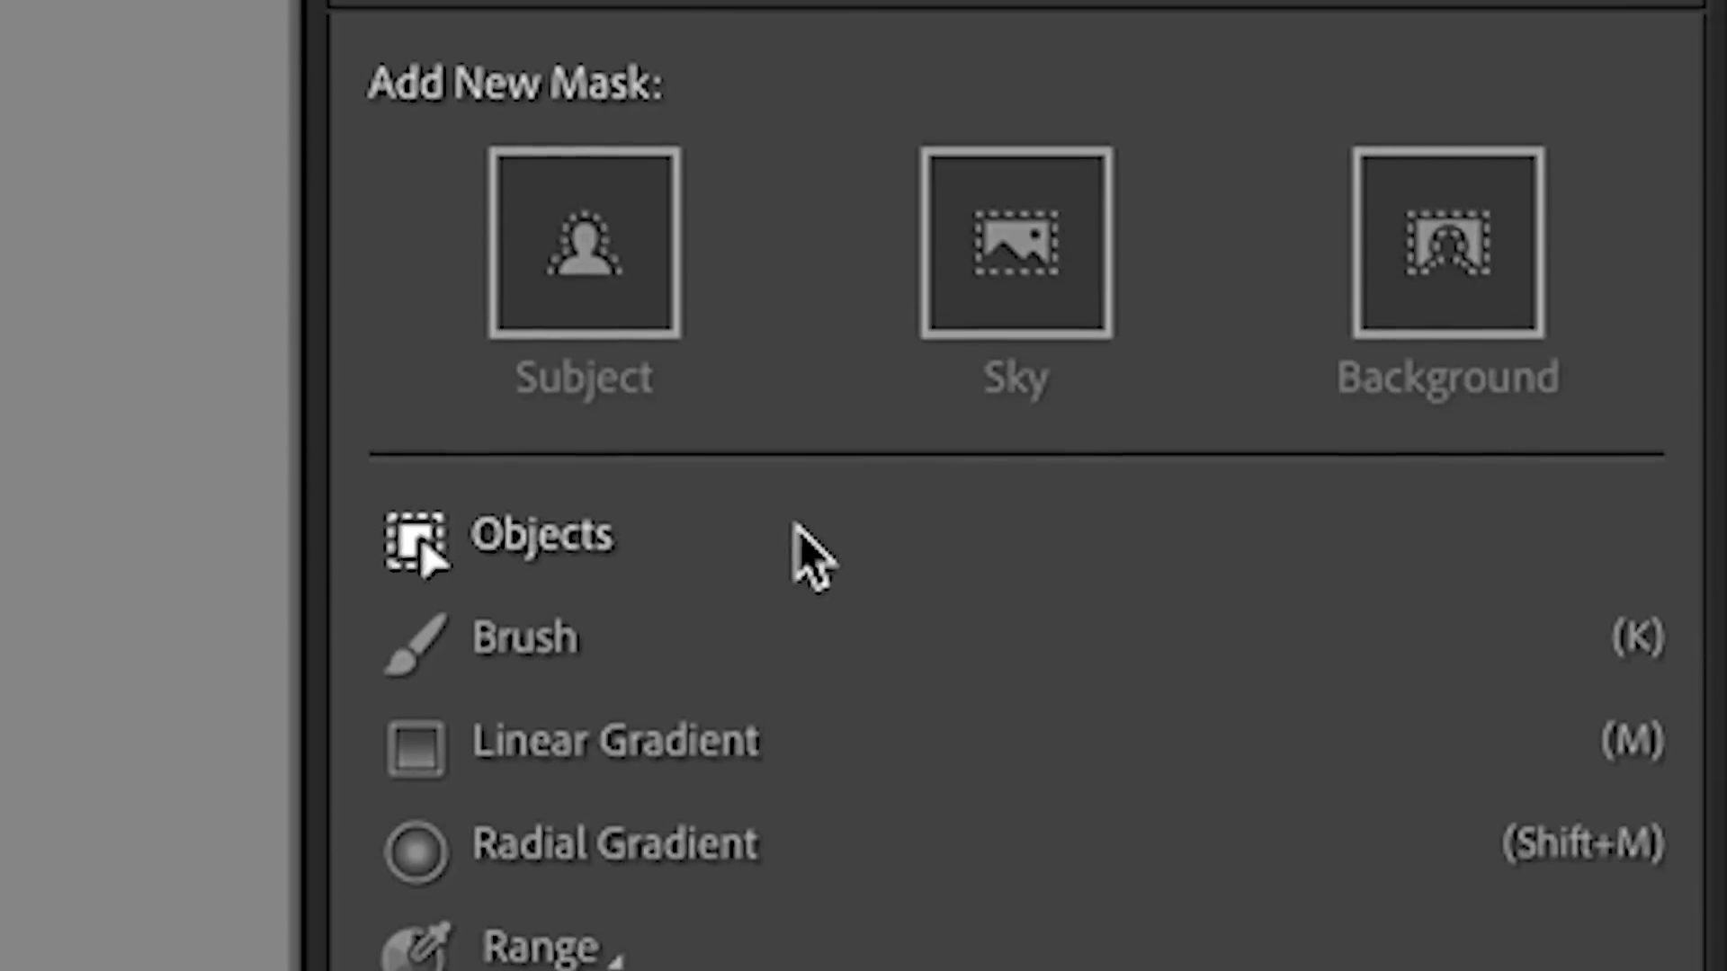
{"action": "left_click", "coordinate": [606, 741]}
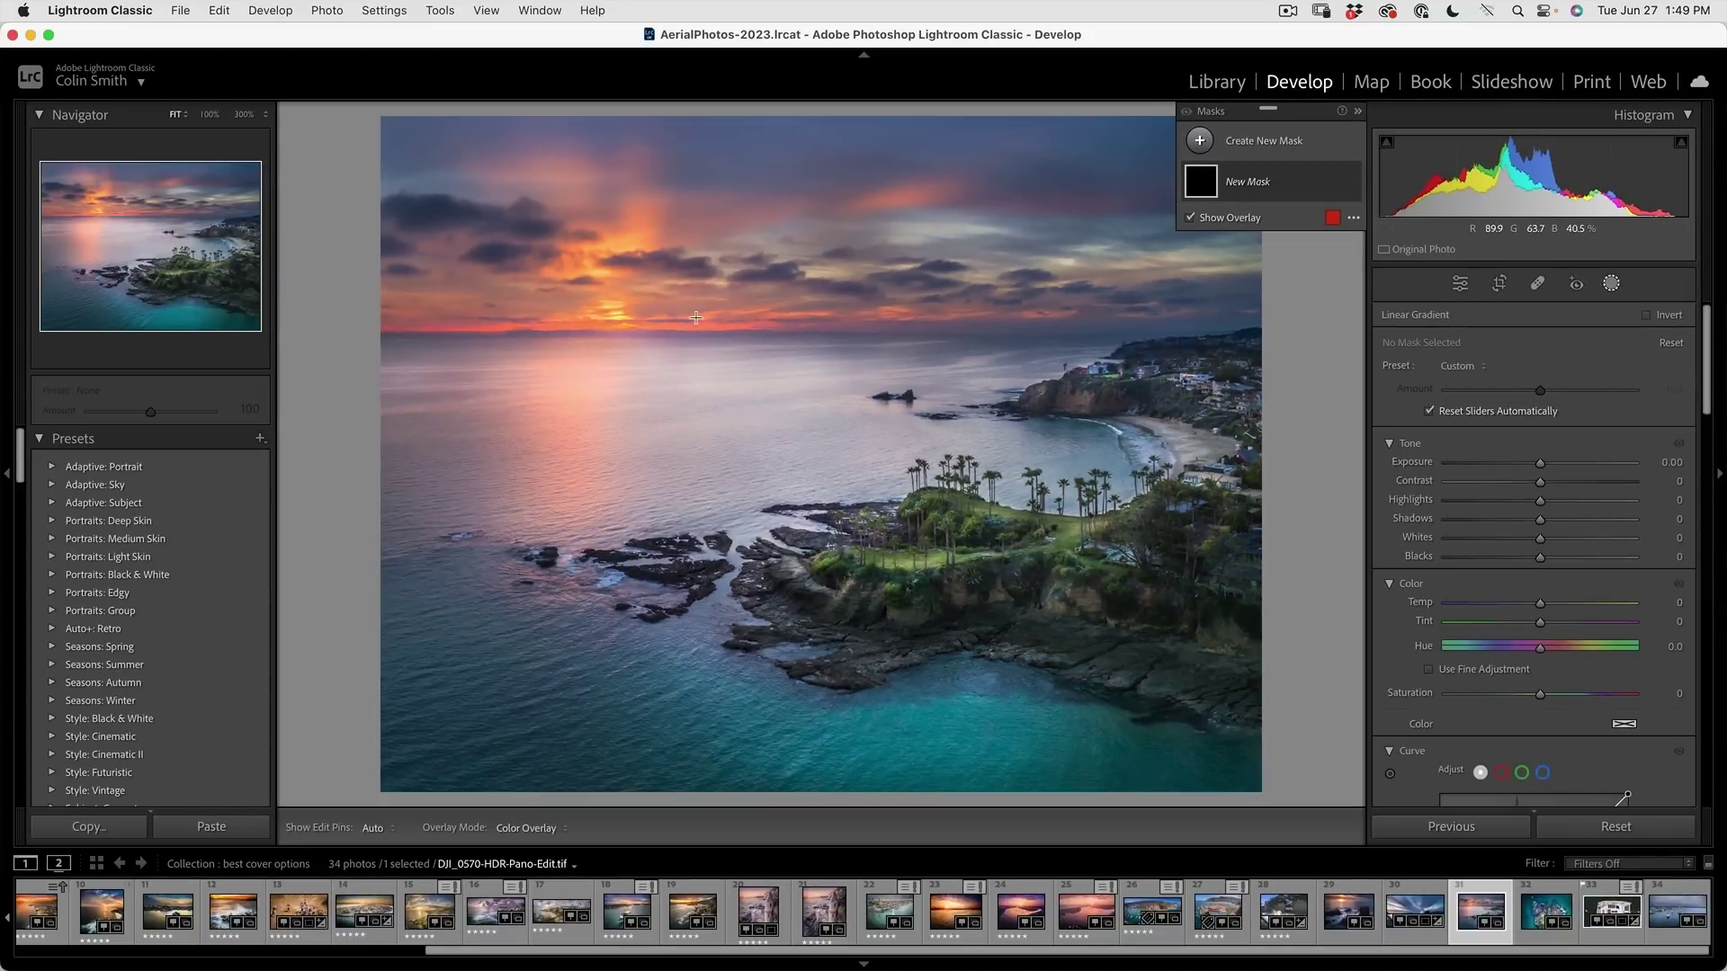
{"action": "left_click_drag", "start_coordinate": [698, 290], "coordinate": [703, 350]}
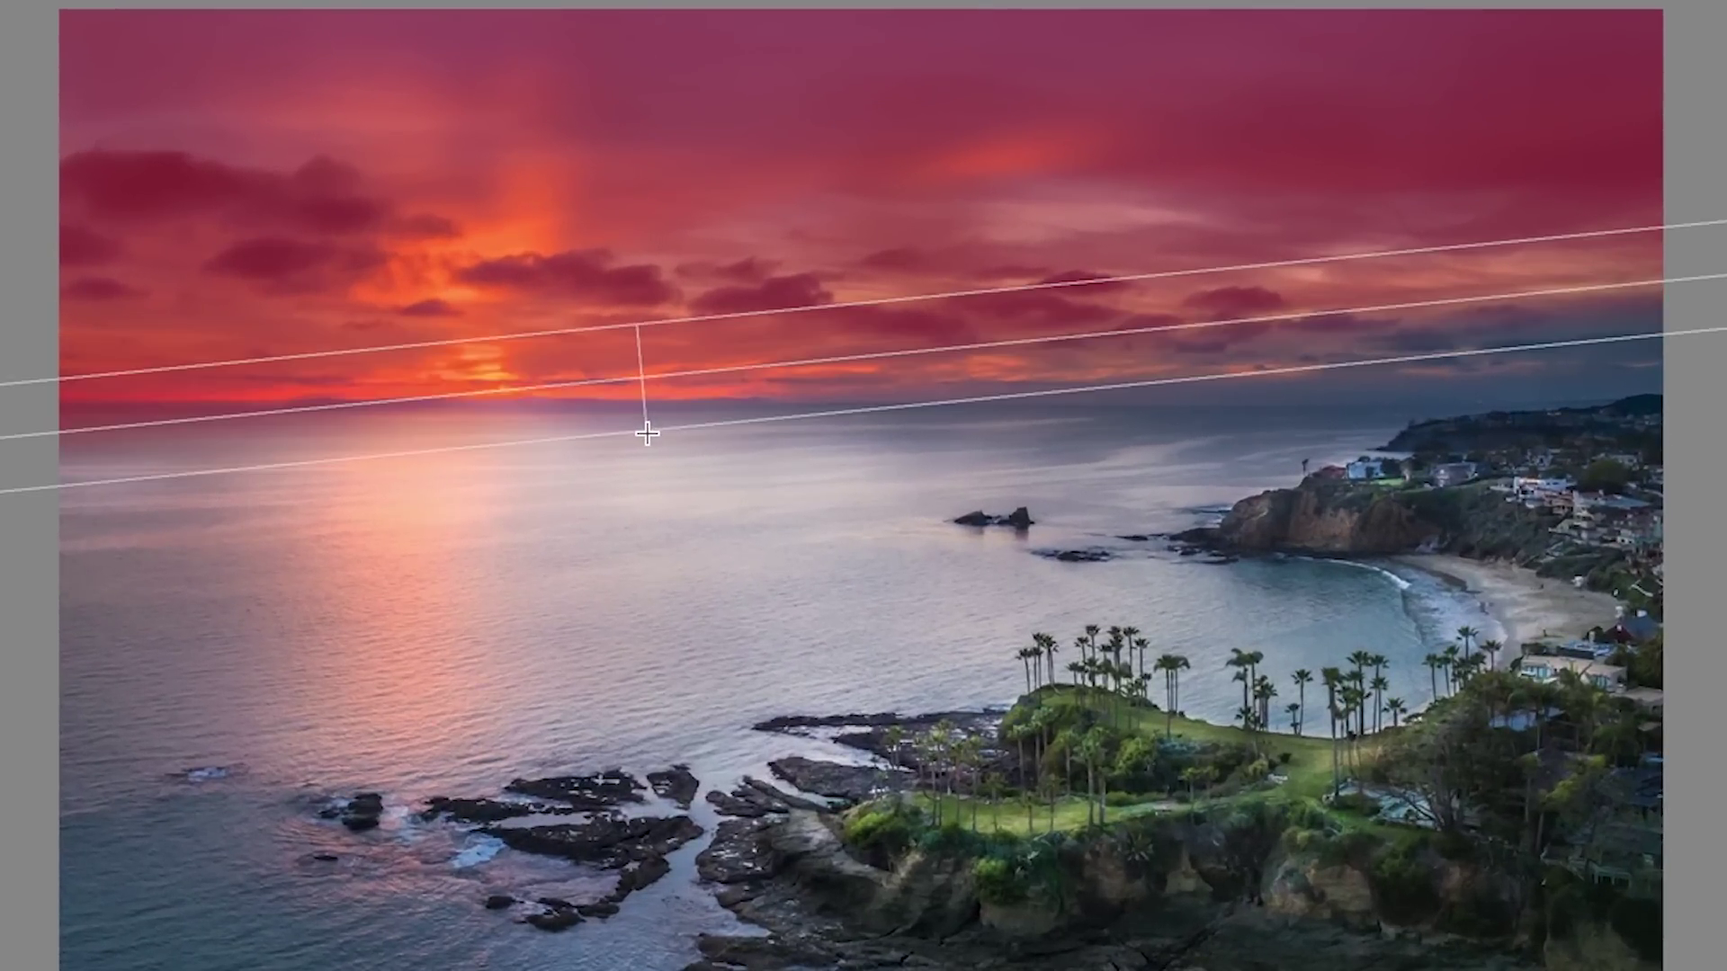
{"action": "left_click_drag", "start_coordinate": [645, 440], "coordinate": [632, 492]}
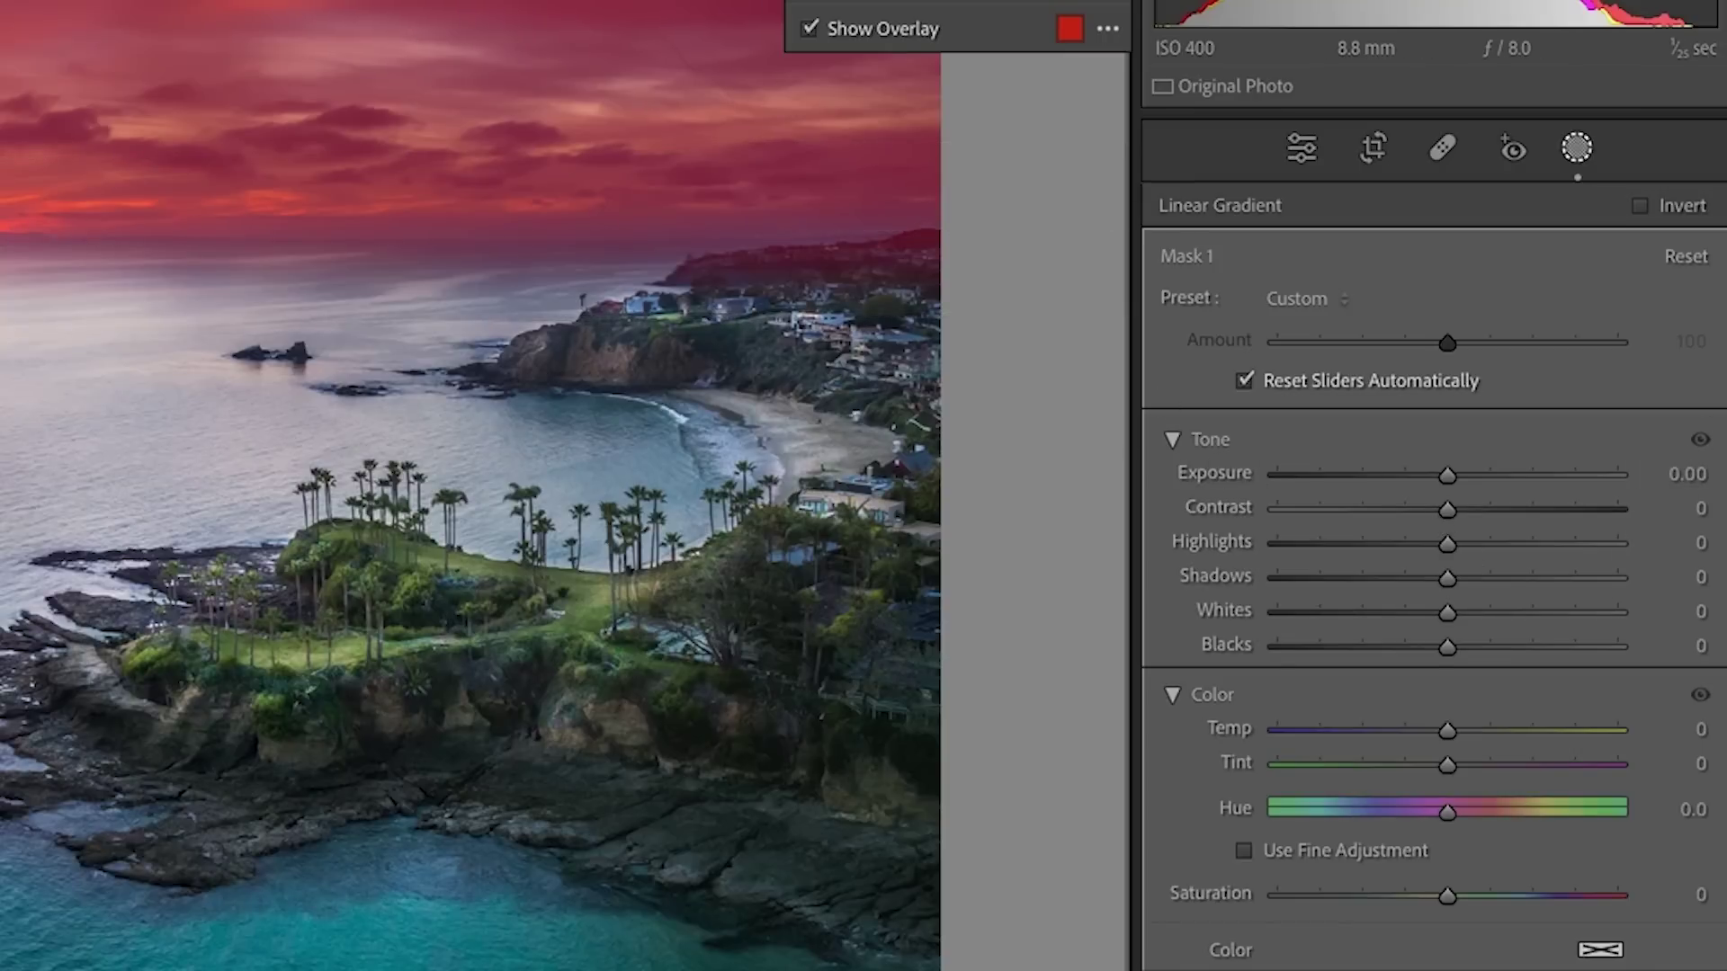
Set Mask 1's Texture to −87 and Clarity to −21, hiding the gradient guides
{"action": "scroll", "coordinate": [1412, 610], "scroll_direction": "down", "scroll_amount": 10}
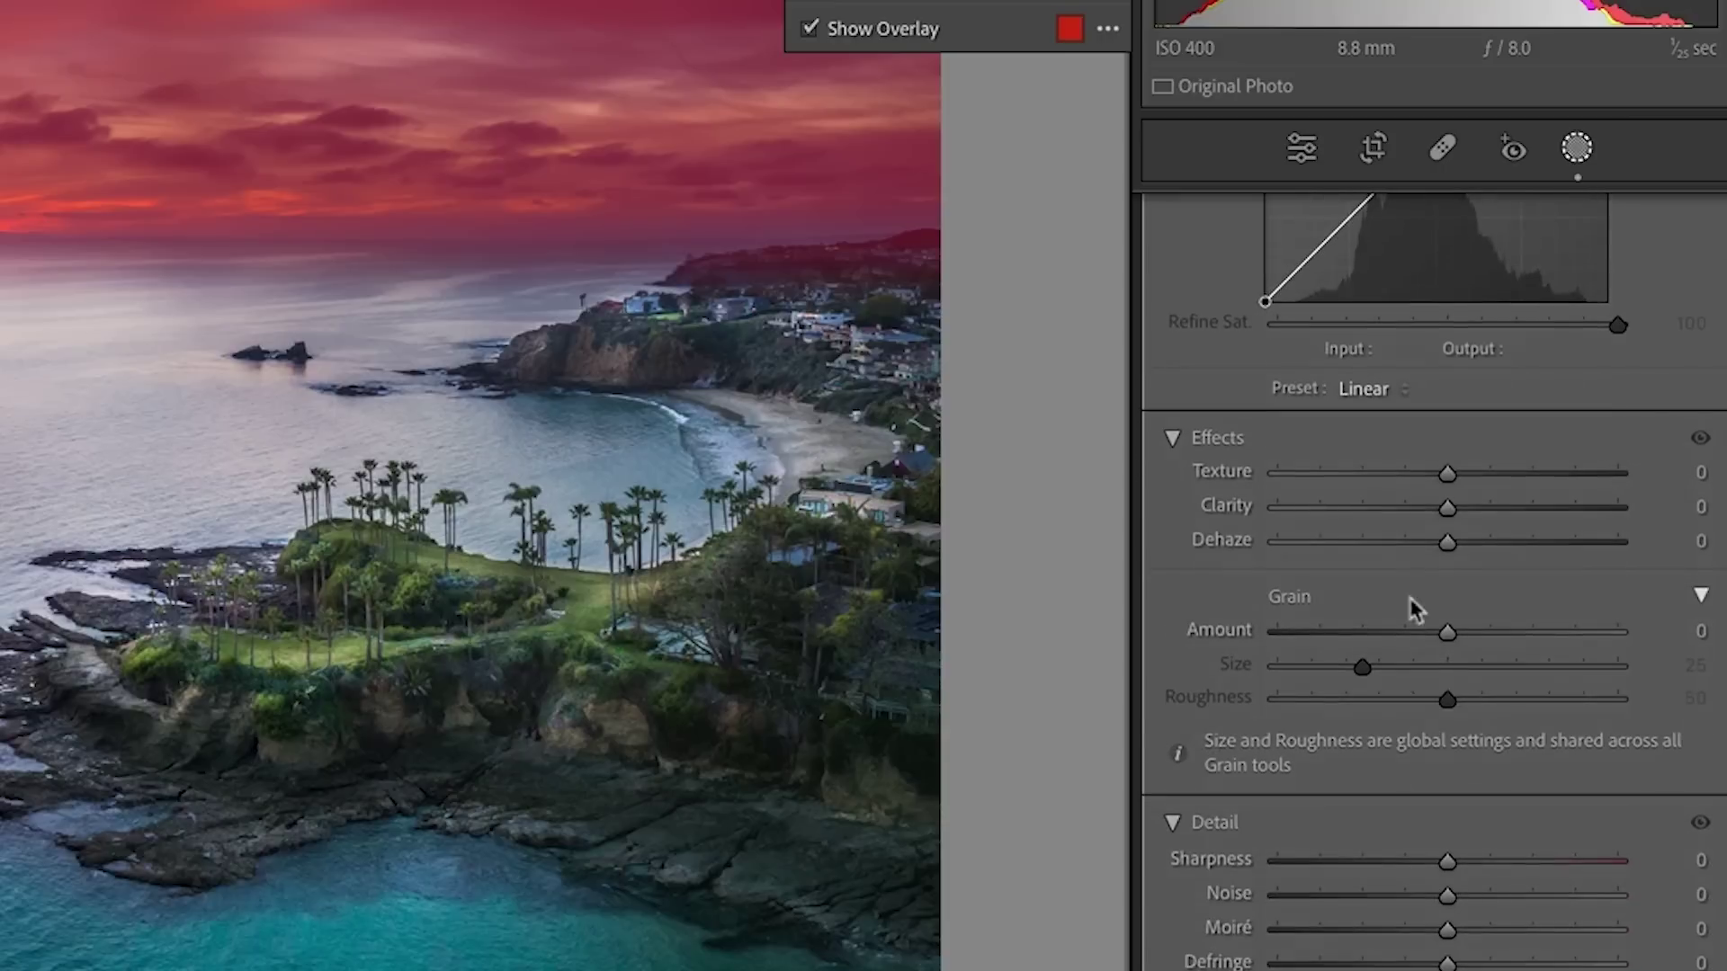
{"action": "left_click_drag", "start_coordinate": [1445, 474], "coordinate": [1358, 486]}
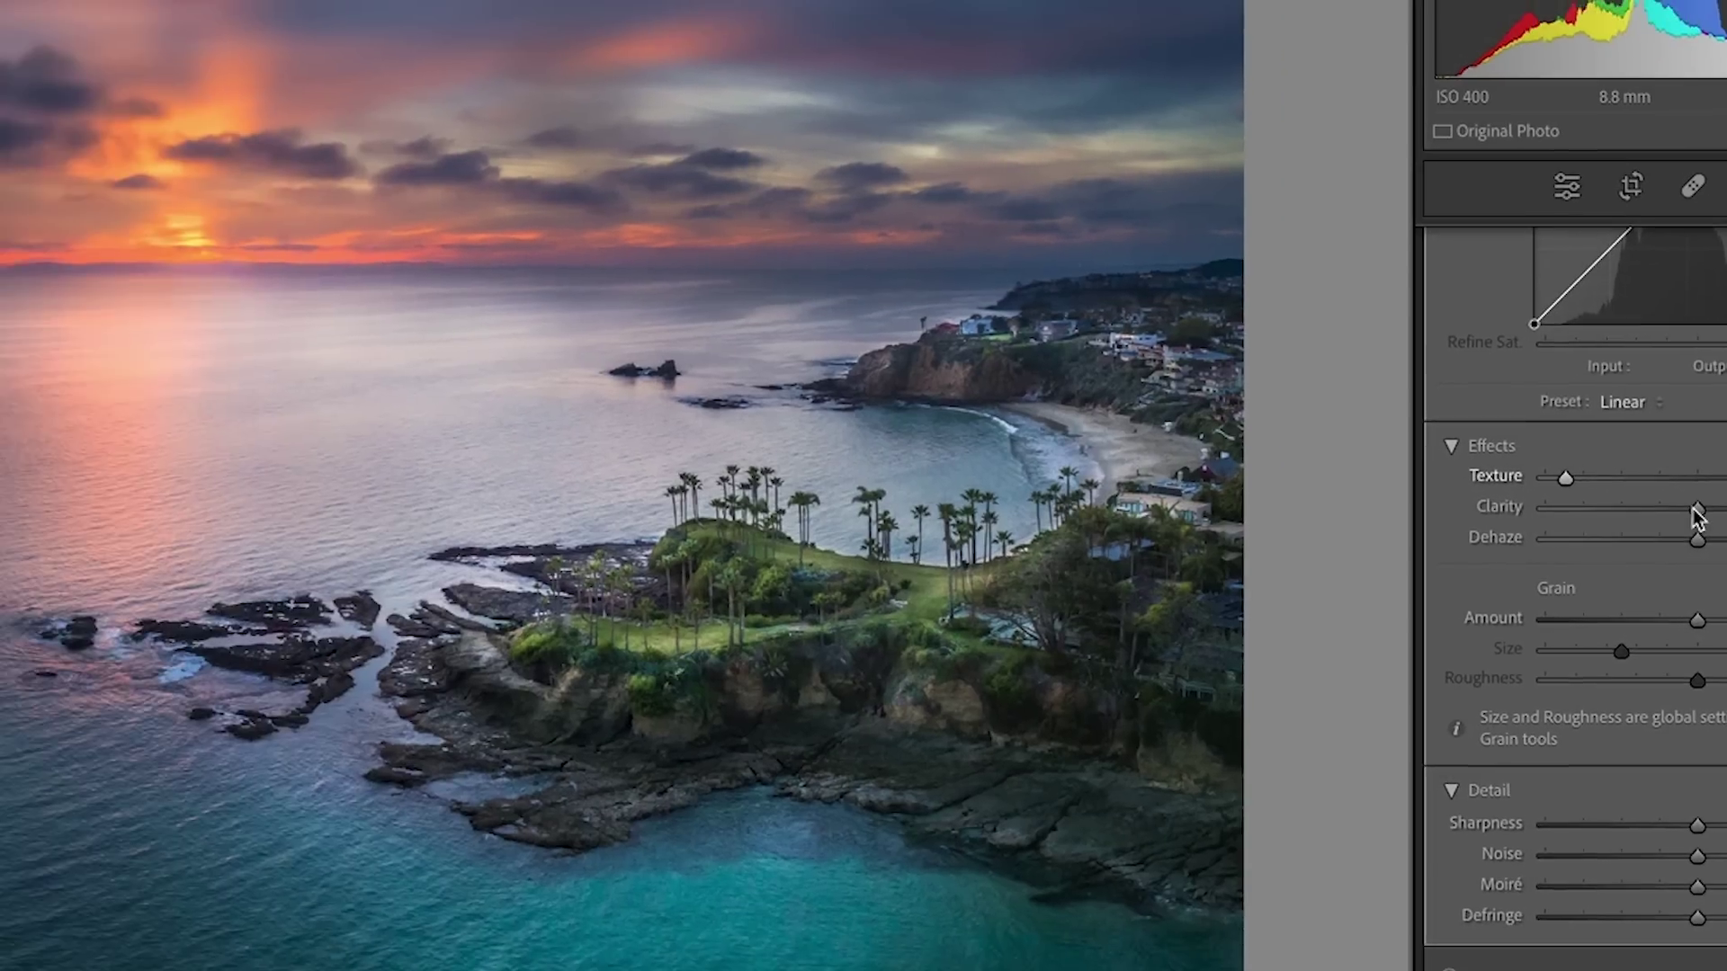
{"action": "left_click_drag", "start_coordinate": [1682, 520], "coordinate": [1673, 521]}
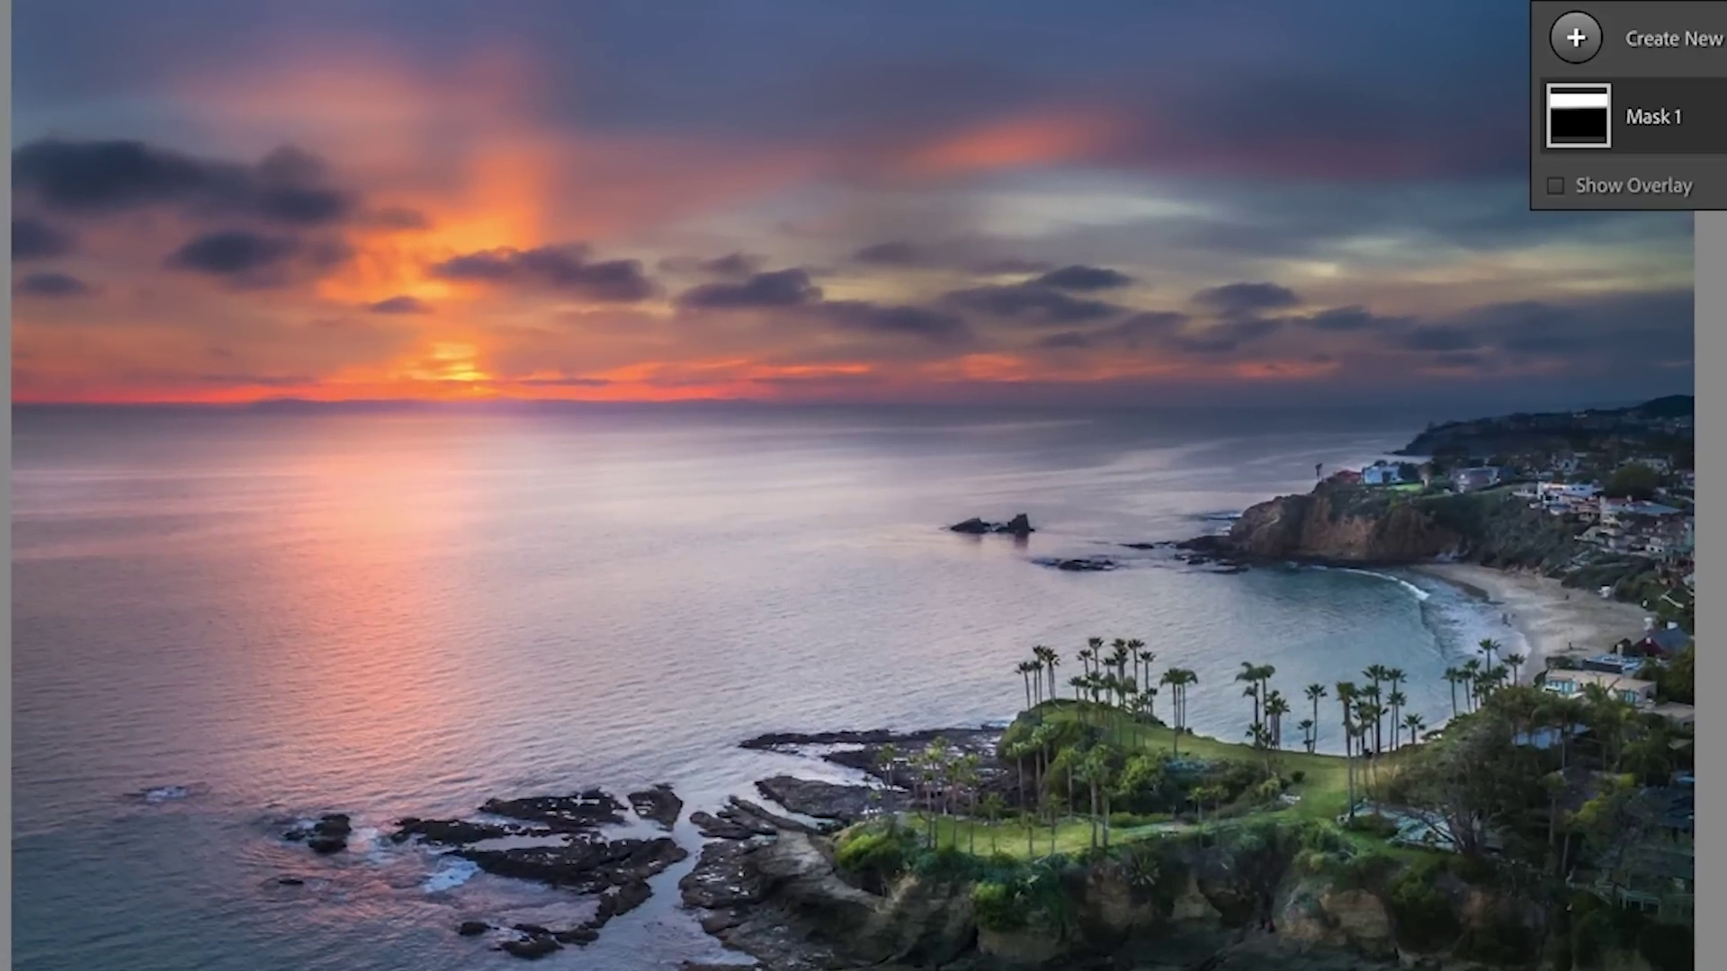
{"action": "mouse_move", "coordinate": [633, 223]}
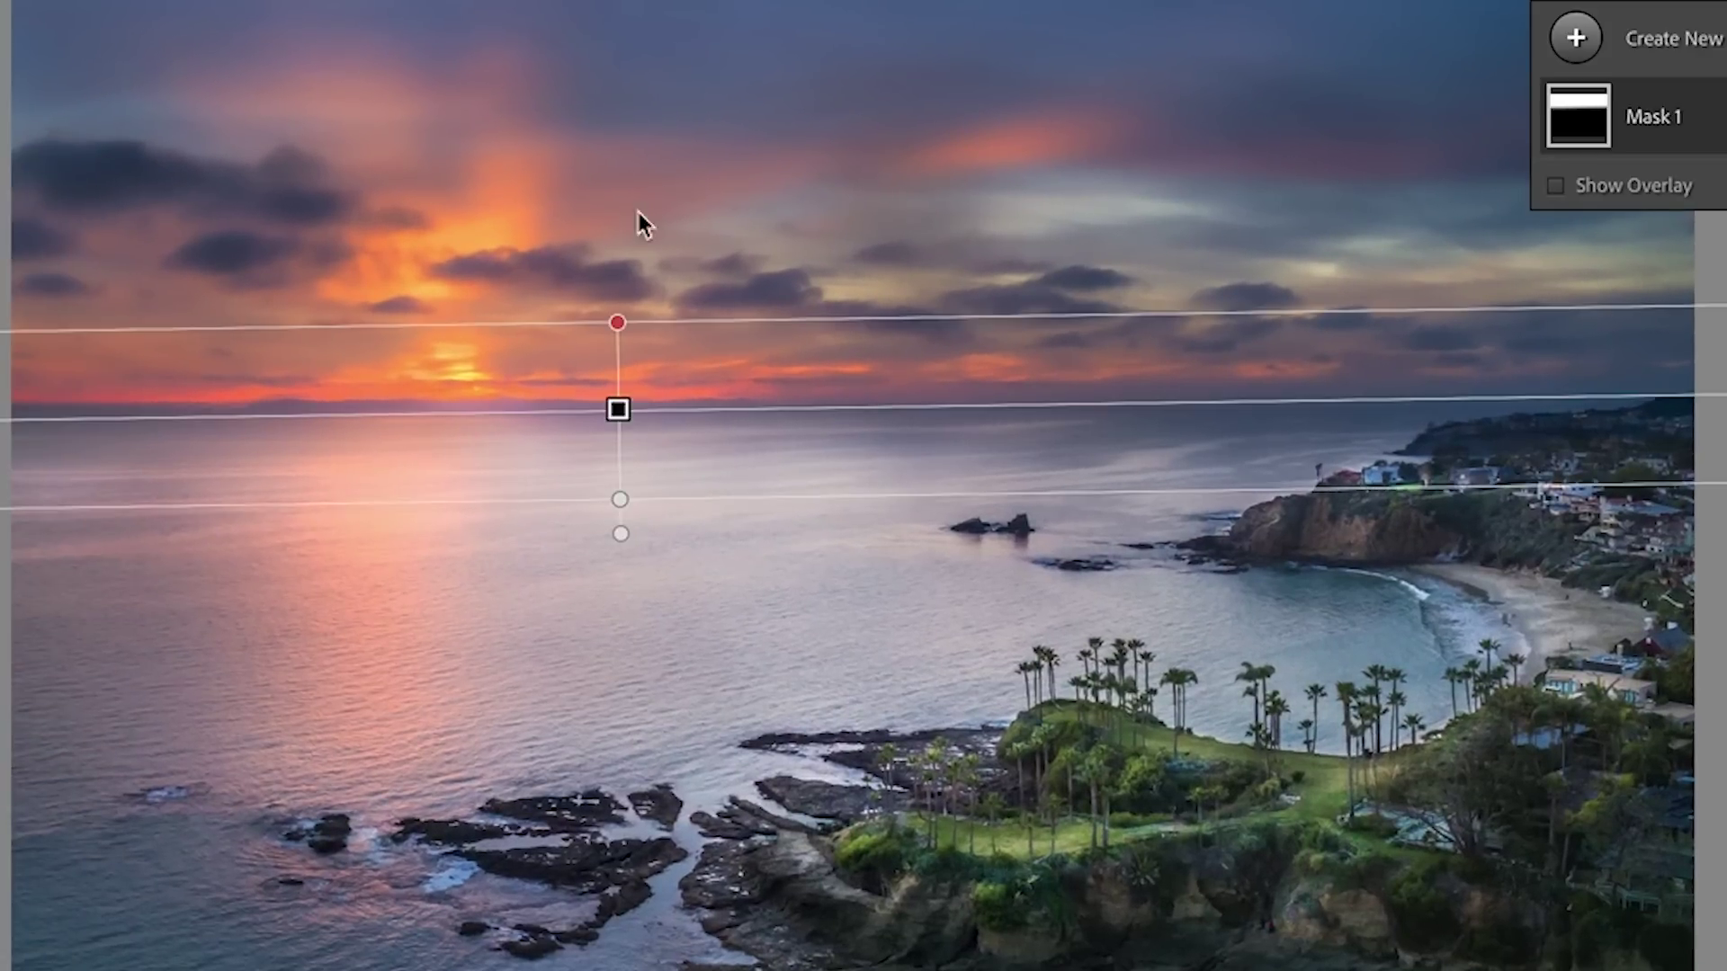
{"action": "key", "text": "z"}
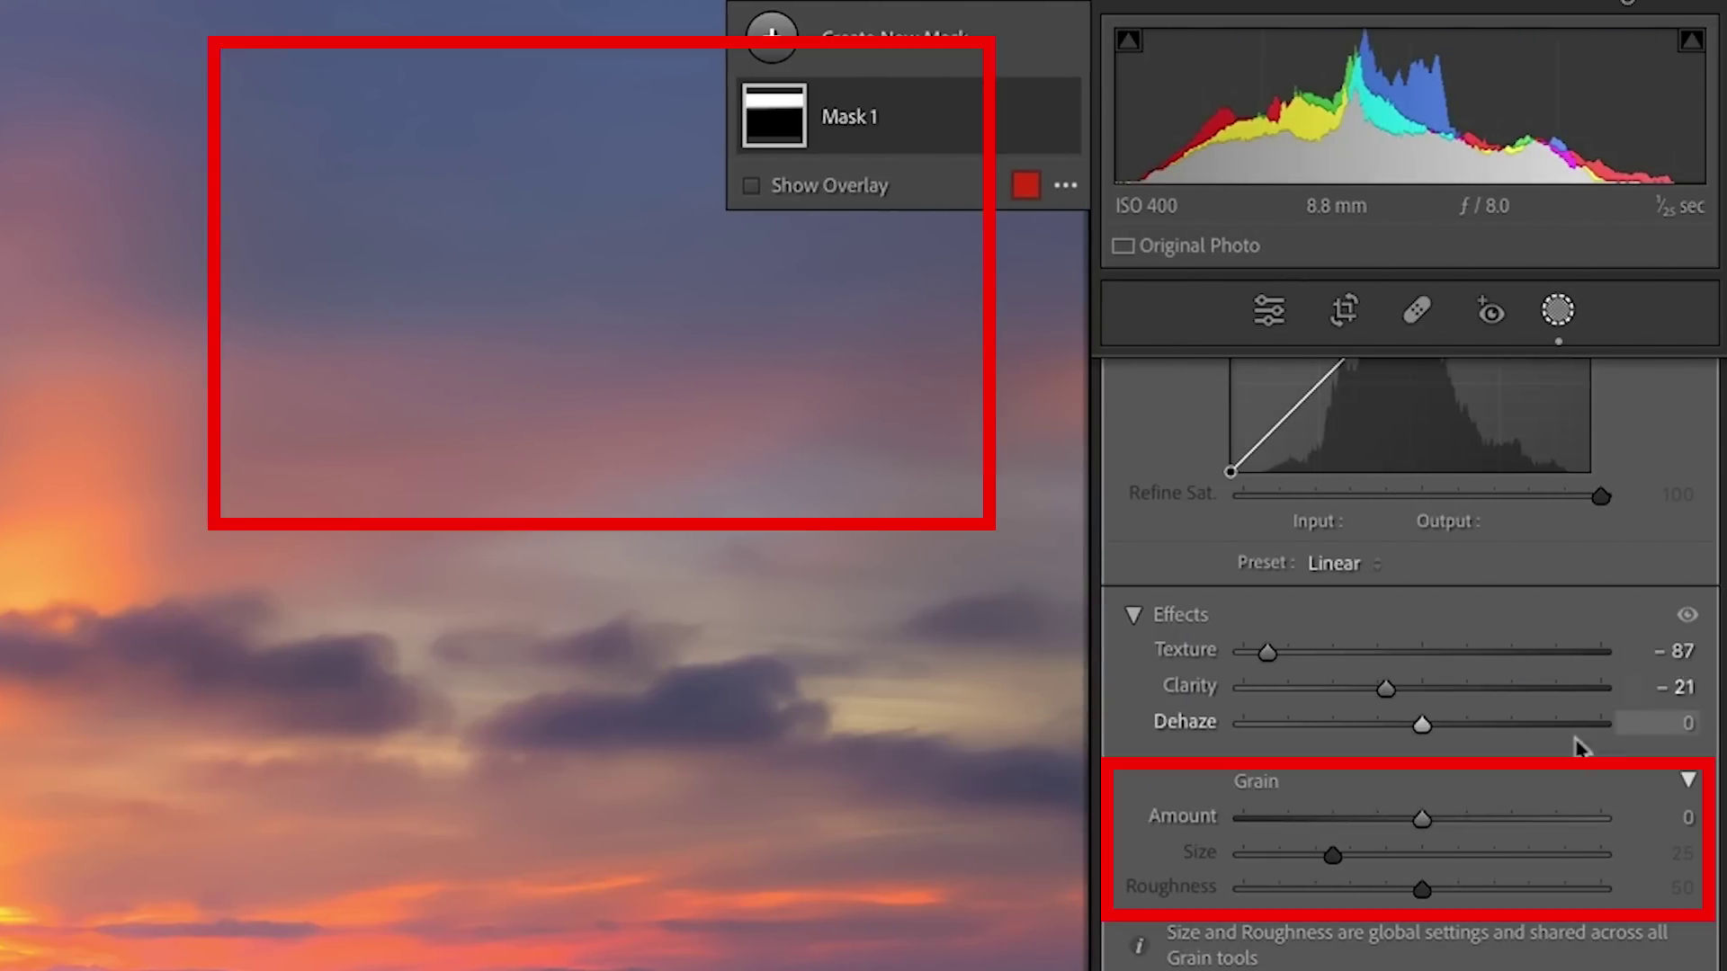
Give Mask 1 grain with Amount 10, Size 10 and Roughness 22
{"action": "left_click_drag", "start_coordinate": [1423, 818], "coordinate": [1440, 820]}
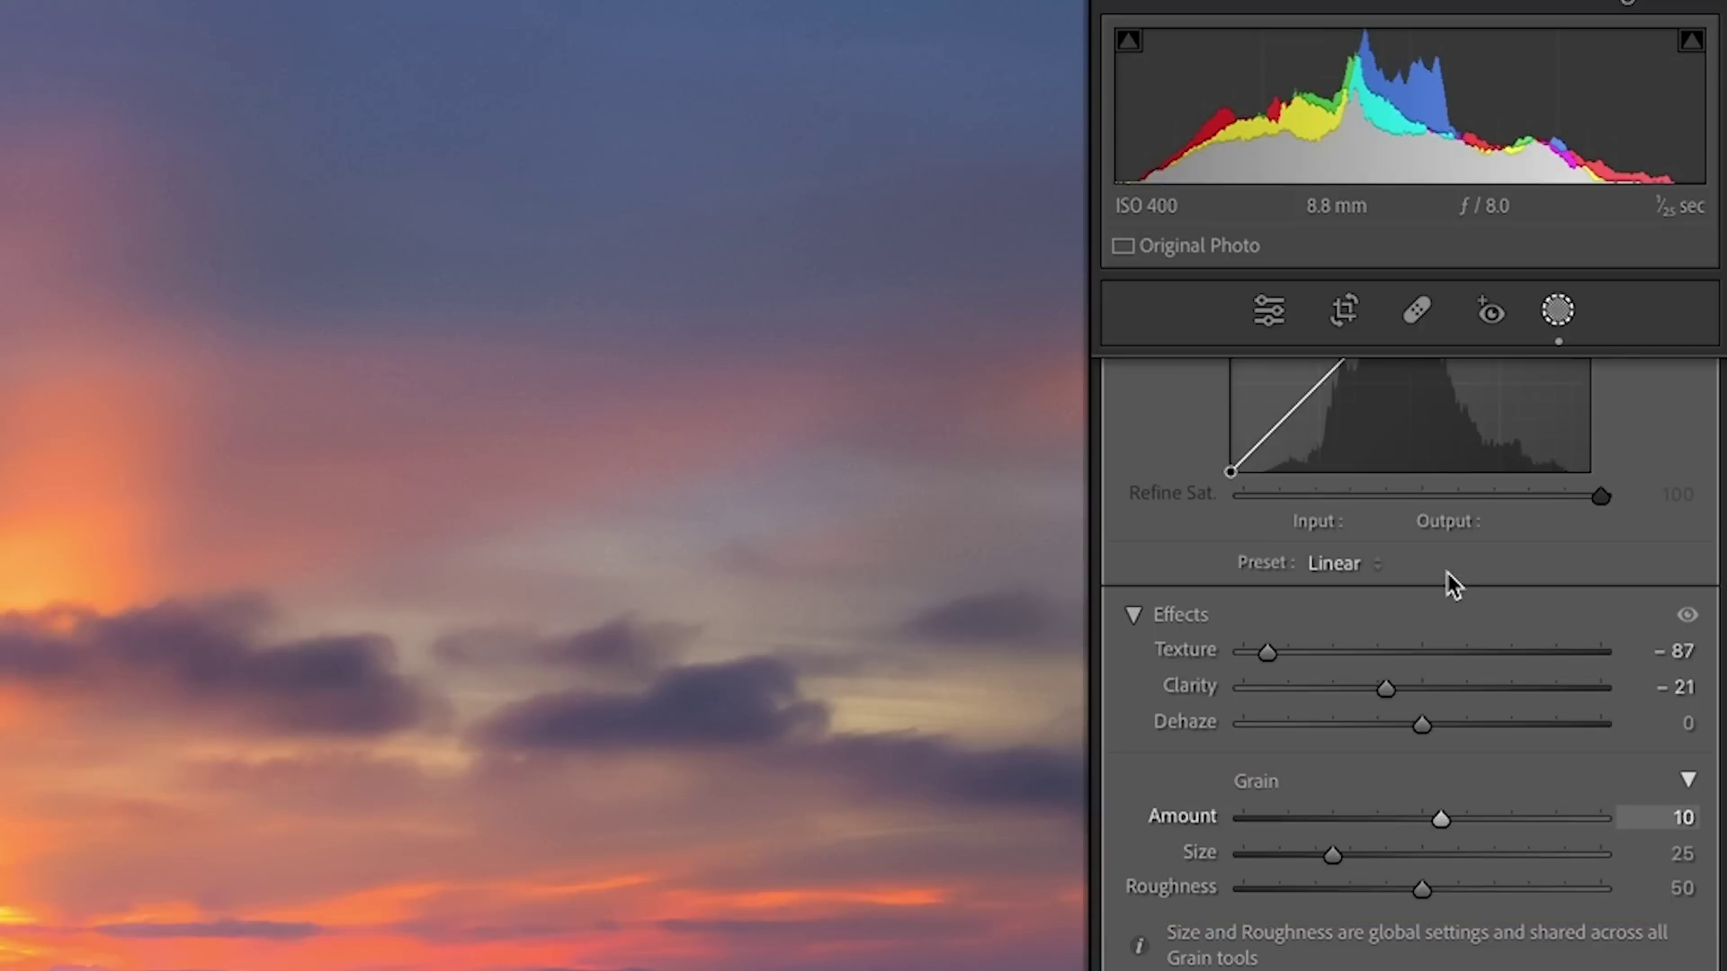
{"action": "left_click_drag", "start_coordinate": [1335, 852], "coordinate": [1272, 866]}
{"action": "mouse_move", "coordinate": [1428, 898]}
{"action": "left_mouse_down"}
{"action": "mouse_move", "coordinate": [1578, 900]}
{"action": "mouse_move", "coordinate": [1304, 900]}
{"action": "mouse_move", "coordinate": [1320, 890]}
{"action": "left_mouse_up"}
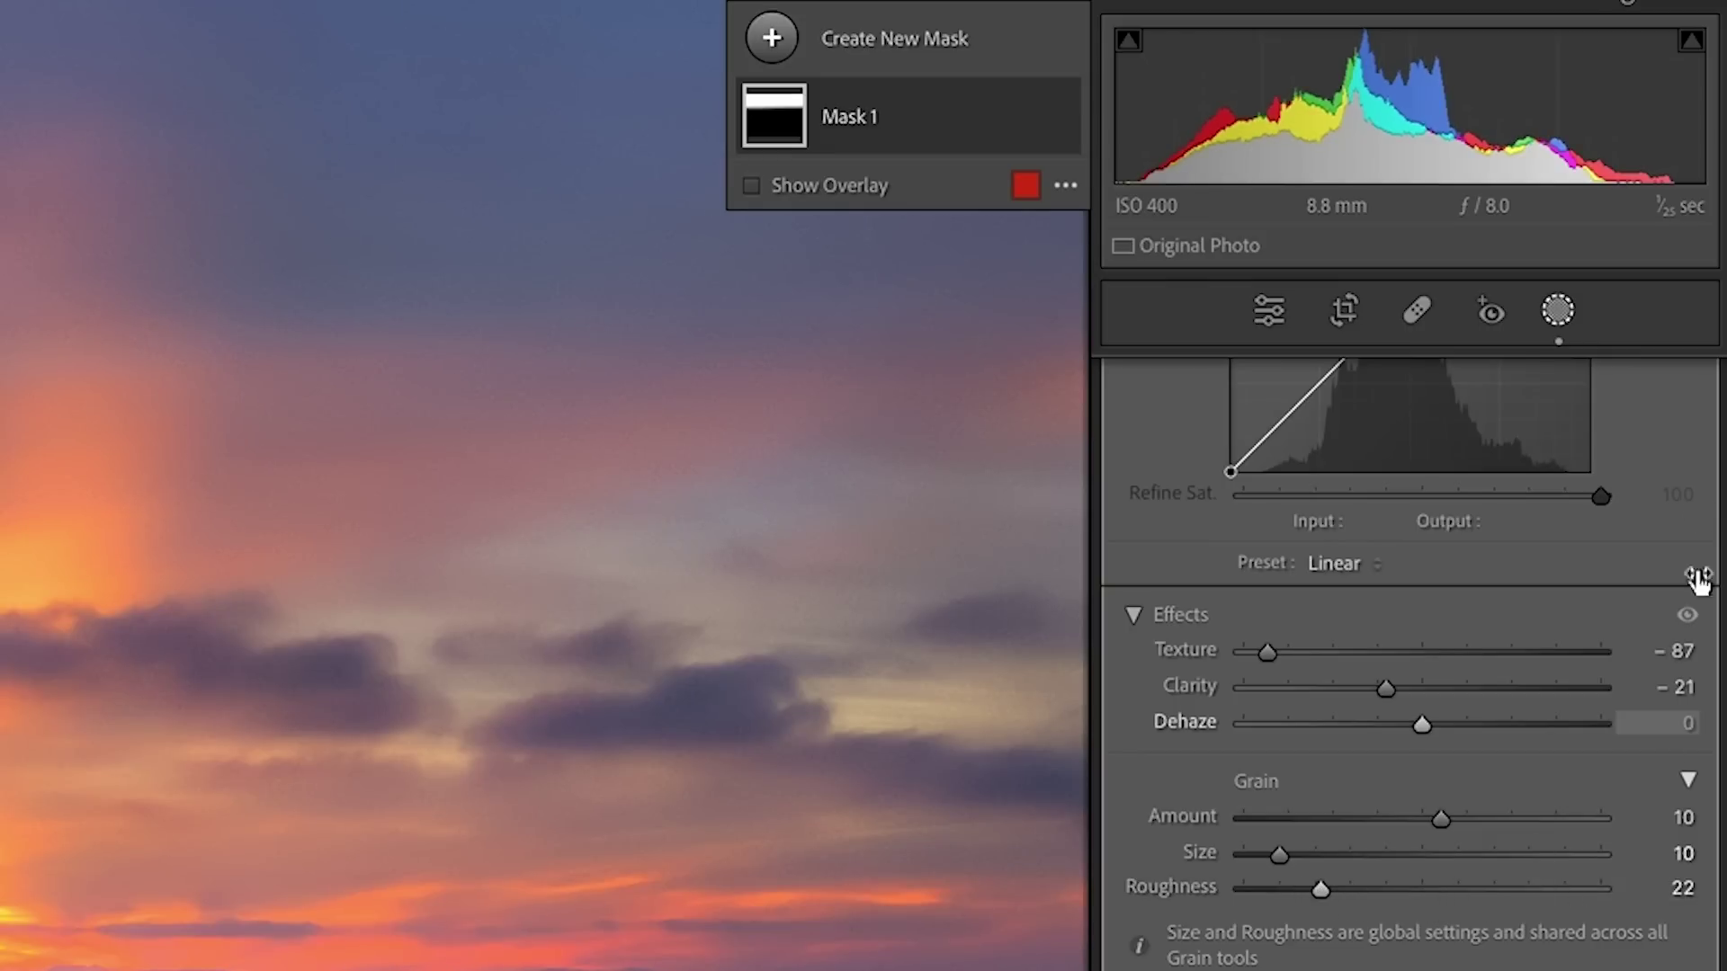
Toggle the mask effects off and on to compare, leaving them enabled
{"action": "left_click", "coordinate": [1688, 620]}
{"action": "left_click", "coordinate": [1688, 620]}
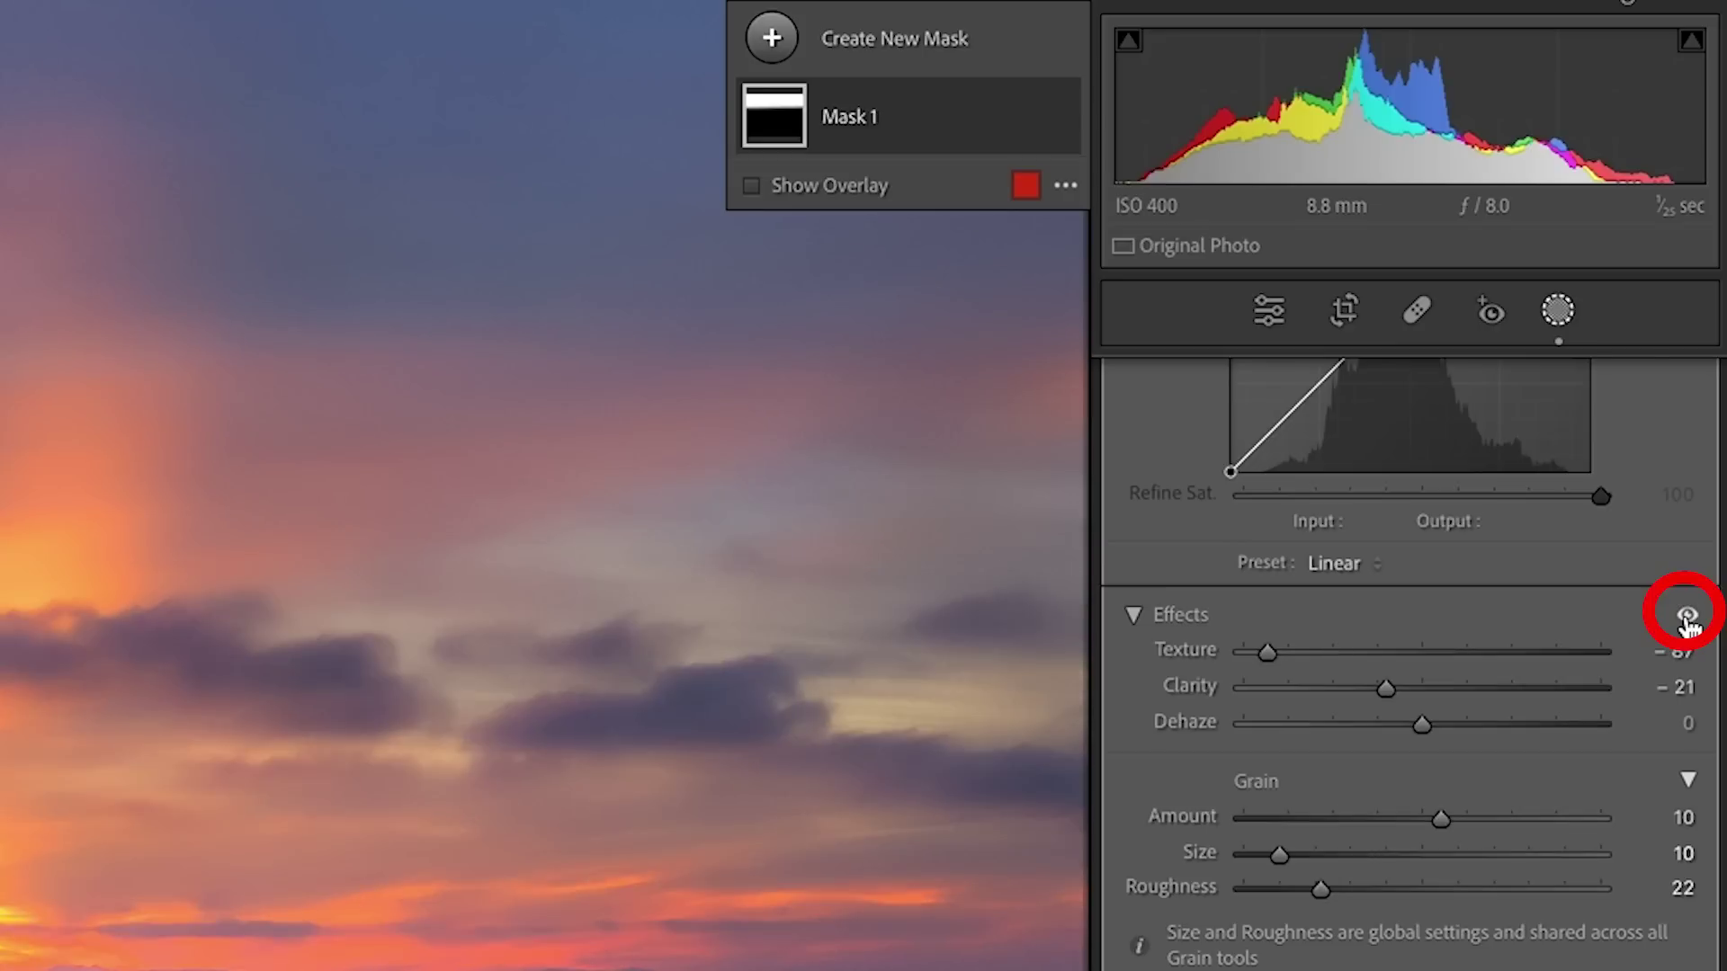
{"action": "left_click", "coordinate": [1687, 620]}
{"action": "left_click", "coordinate": [1687, 620]}
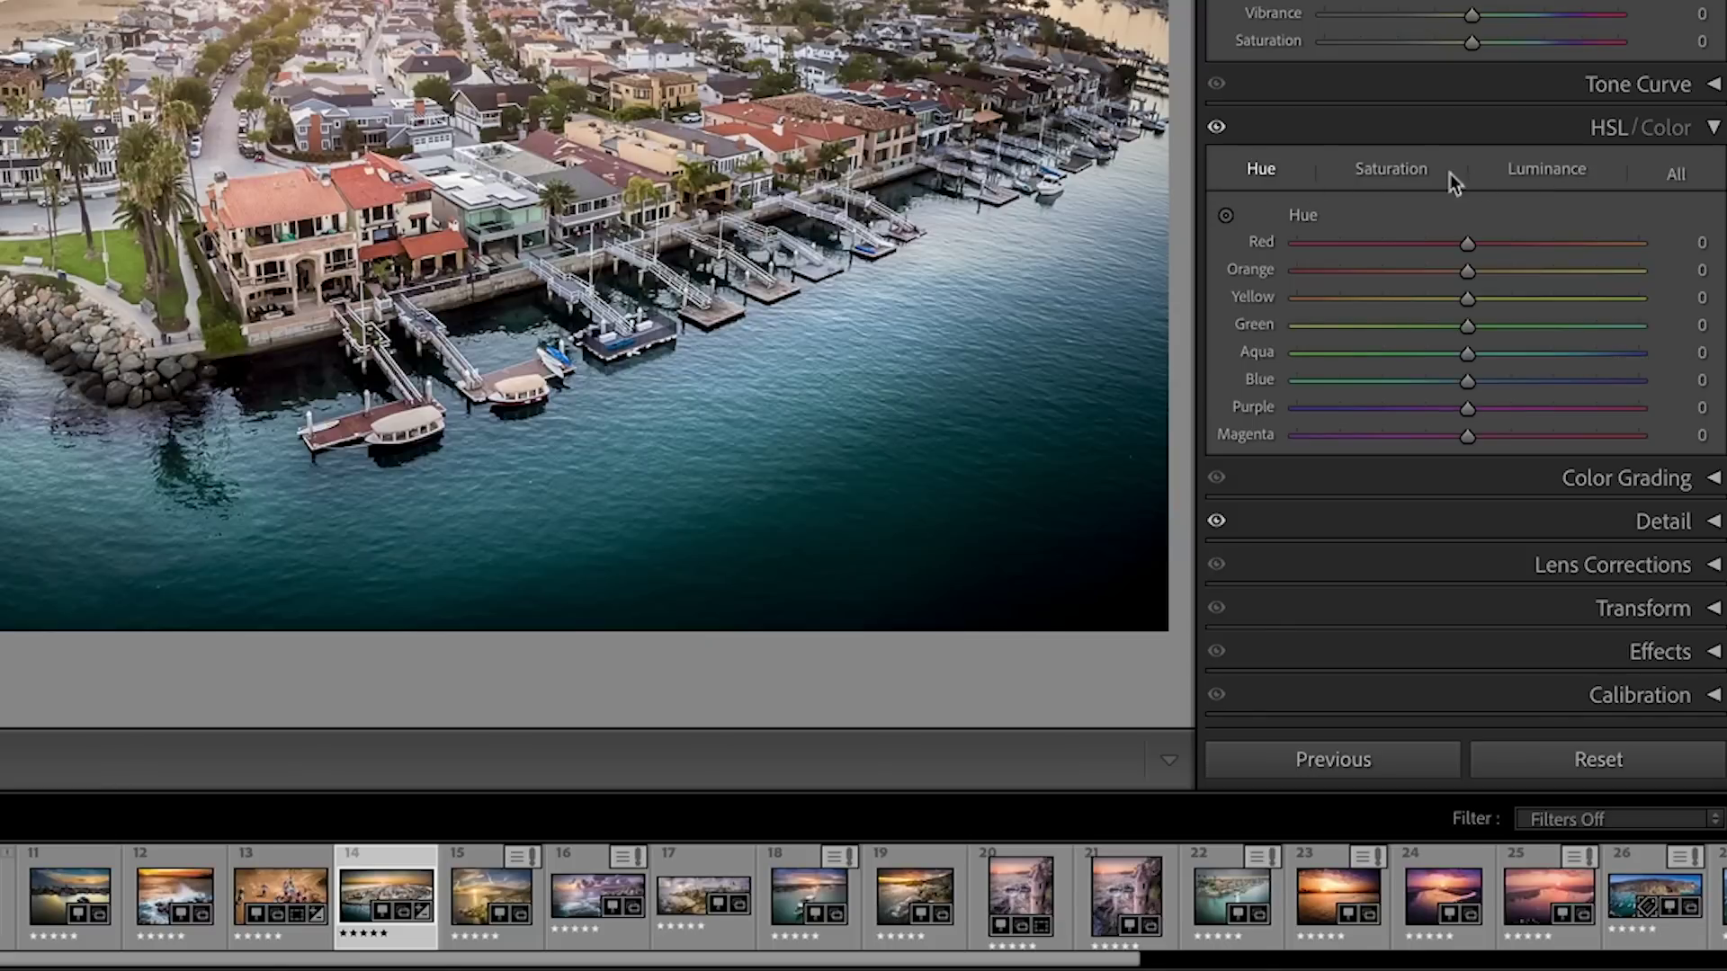
Show all HSL adjustments together and try Red Saturation, leaving it at −1
{"action": "left_click", "coordinate": [1653, 164]}
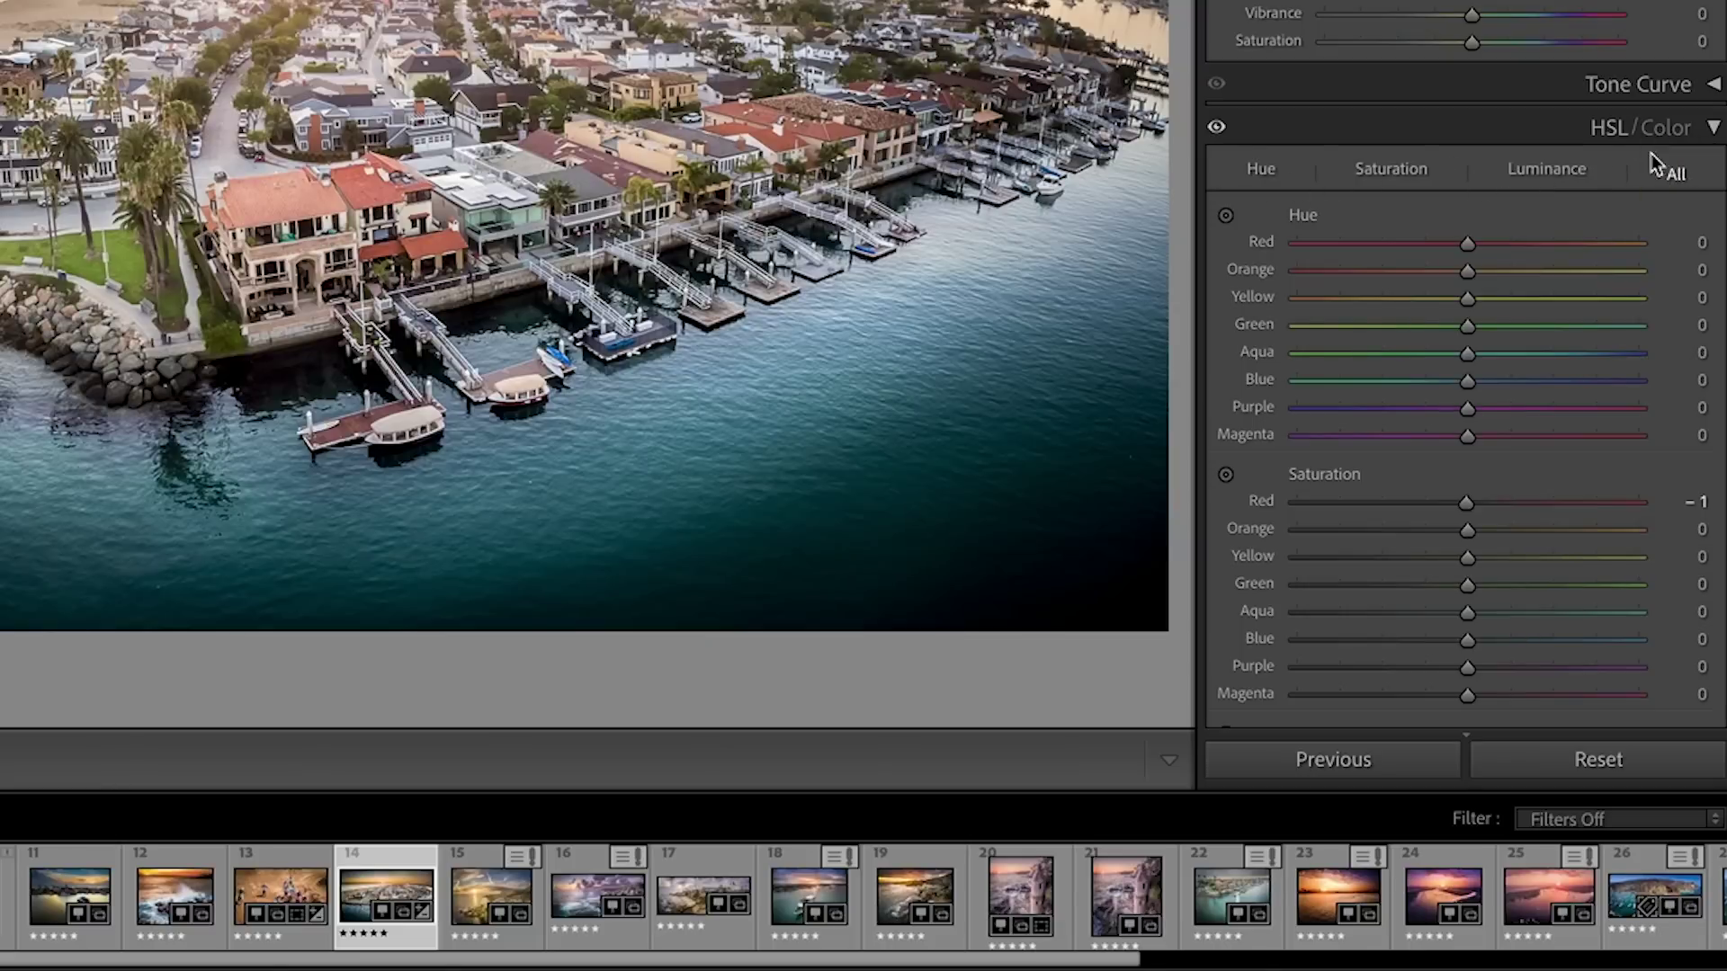
{"action": "scroll", "coordinate": [1592, 117], "scroll_direction": "down", "scroll_amount": 4}
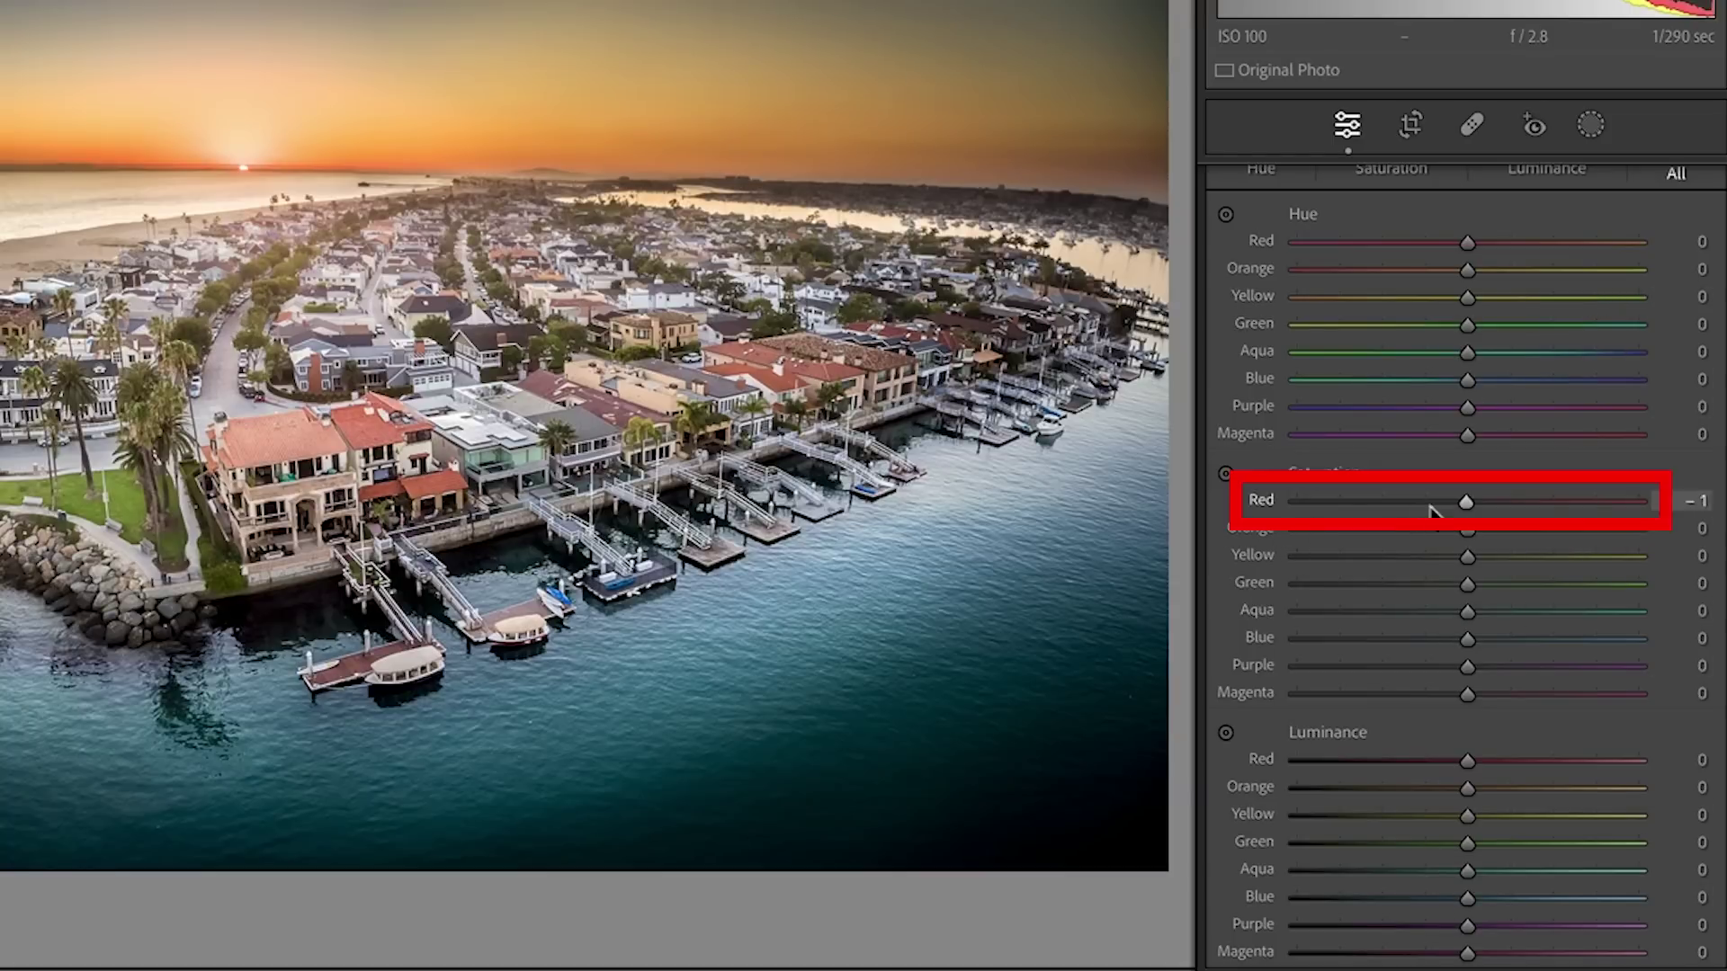
{"action": "mouse_move", "coordinate": [1471, 508]}
{"action": "left_mouse_down"}
{"action": "mouse_move", "coordinate": [1562, 498]}
{"action": "mouse_move", "coordinate": [1411, 504]}
{"action": "mouse_move", "coordinate": [1604, 505]}
{"action": "mouse_move", "coordinate": [1475, 510]}
{"action": "left_mouse_up"}
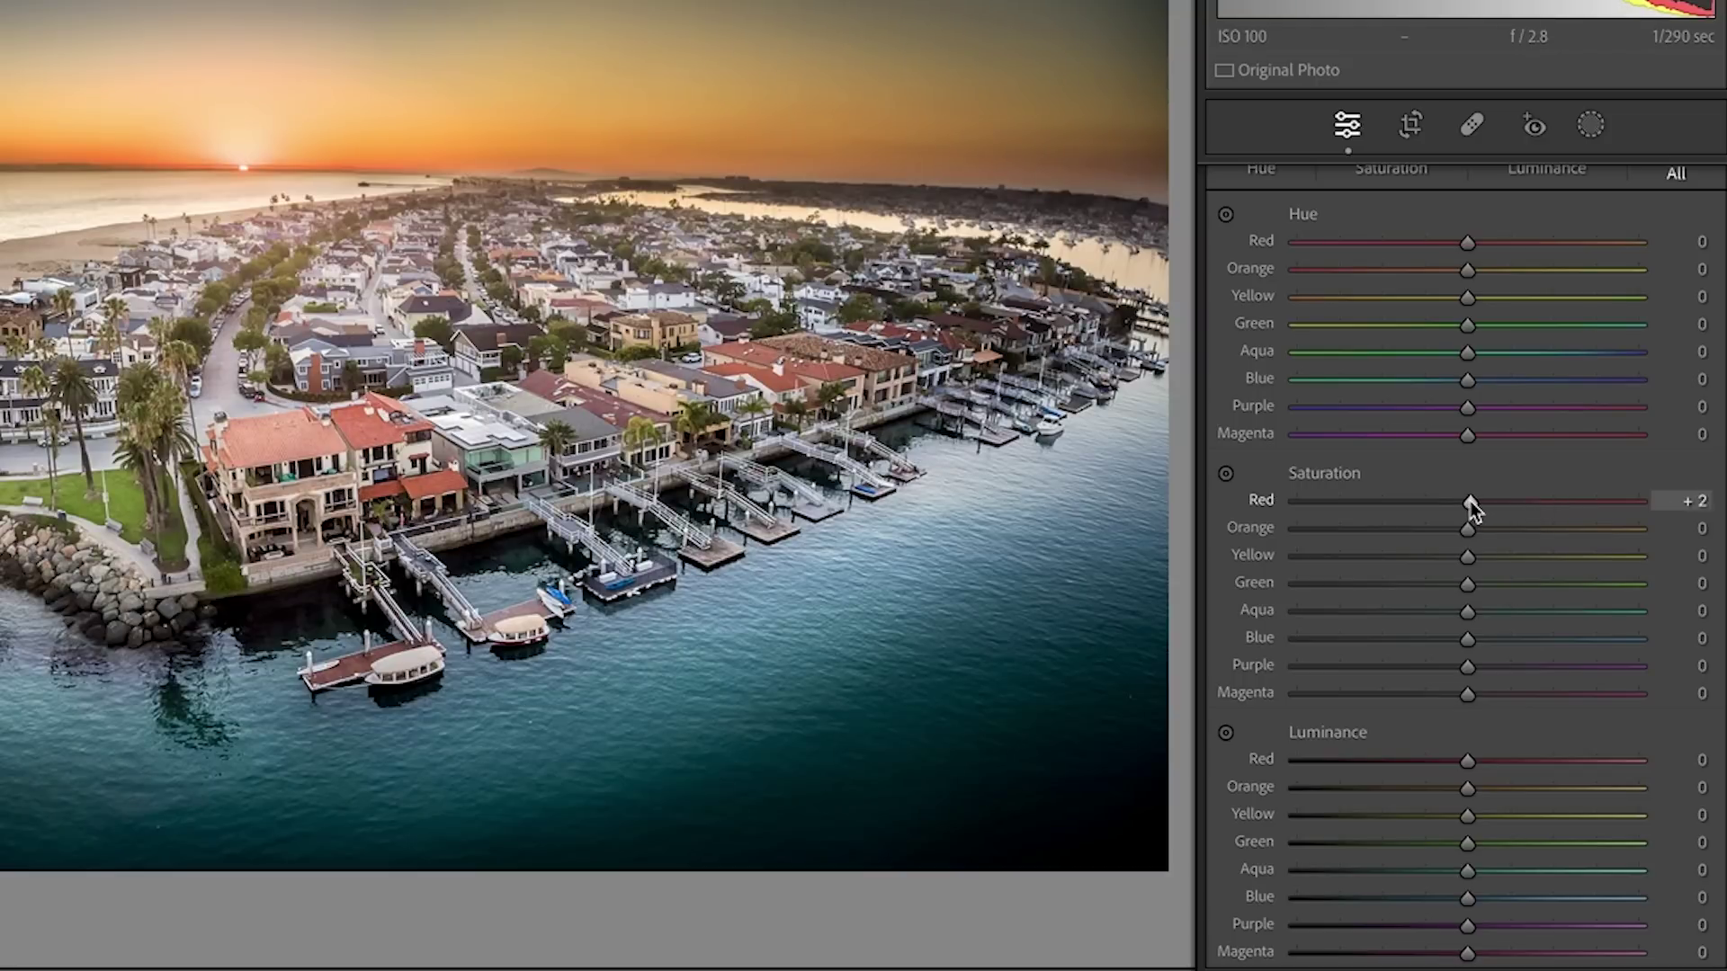
{"action": "left_click_drag", "start_coordinate": [1472, 508], "coordinate": [1467, 504]}
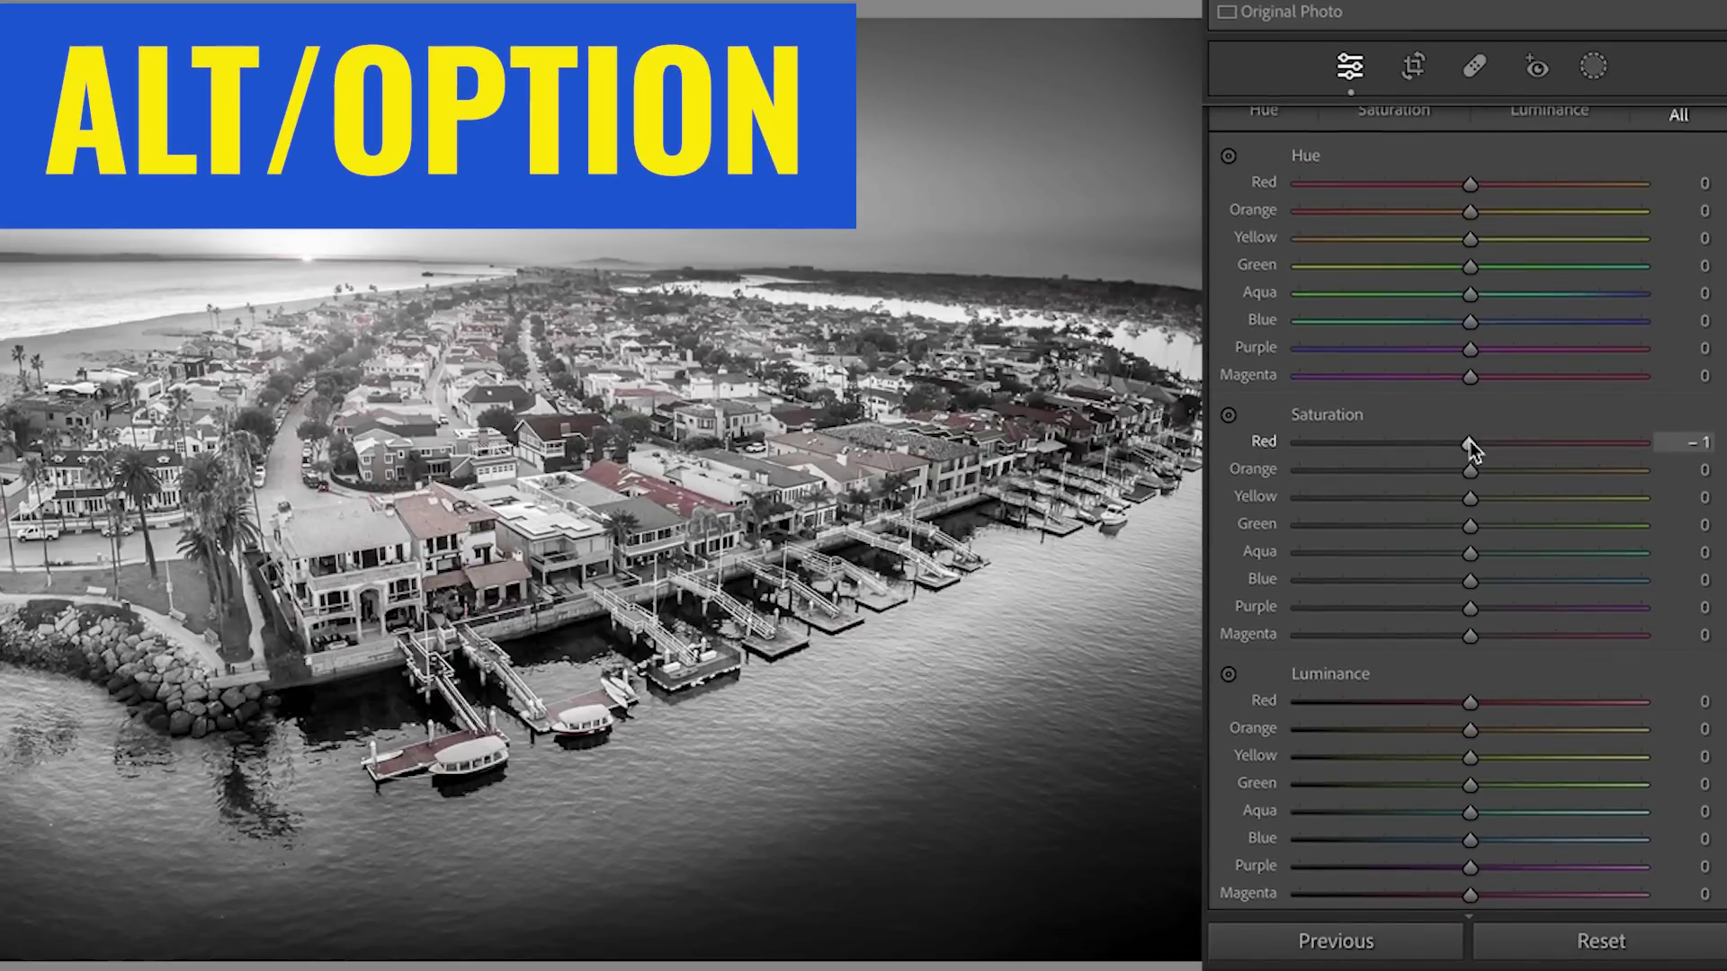
Raise Red Saturation to +28, isolate the yellows, and set Yellow hue to −24
{"action": "left_click_drag", "start_coordinate": [1470, 449], "coordinate": [1622, 460]}
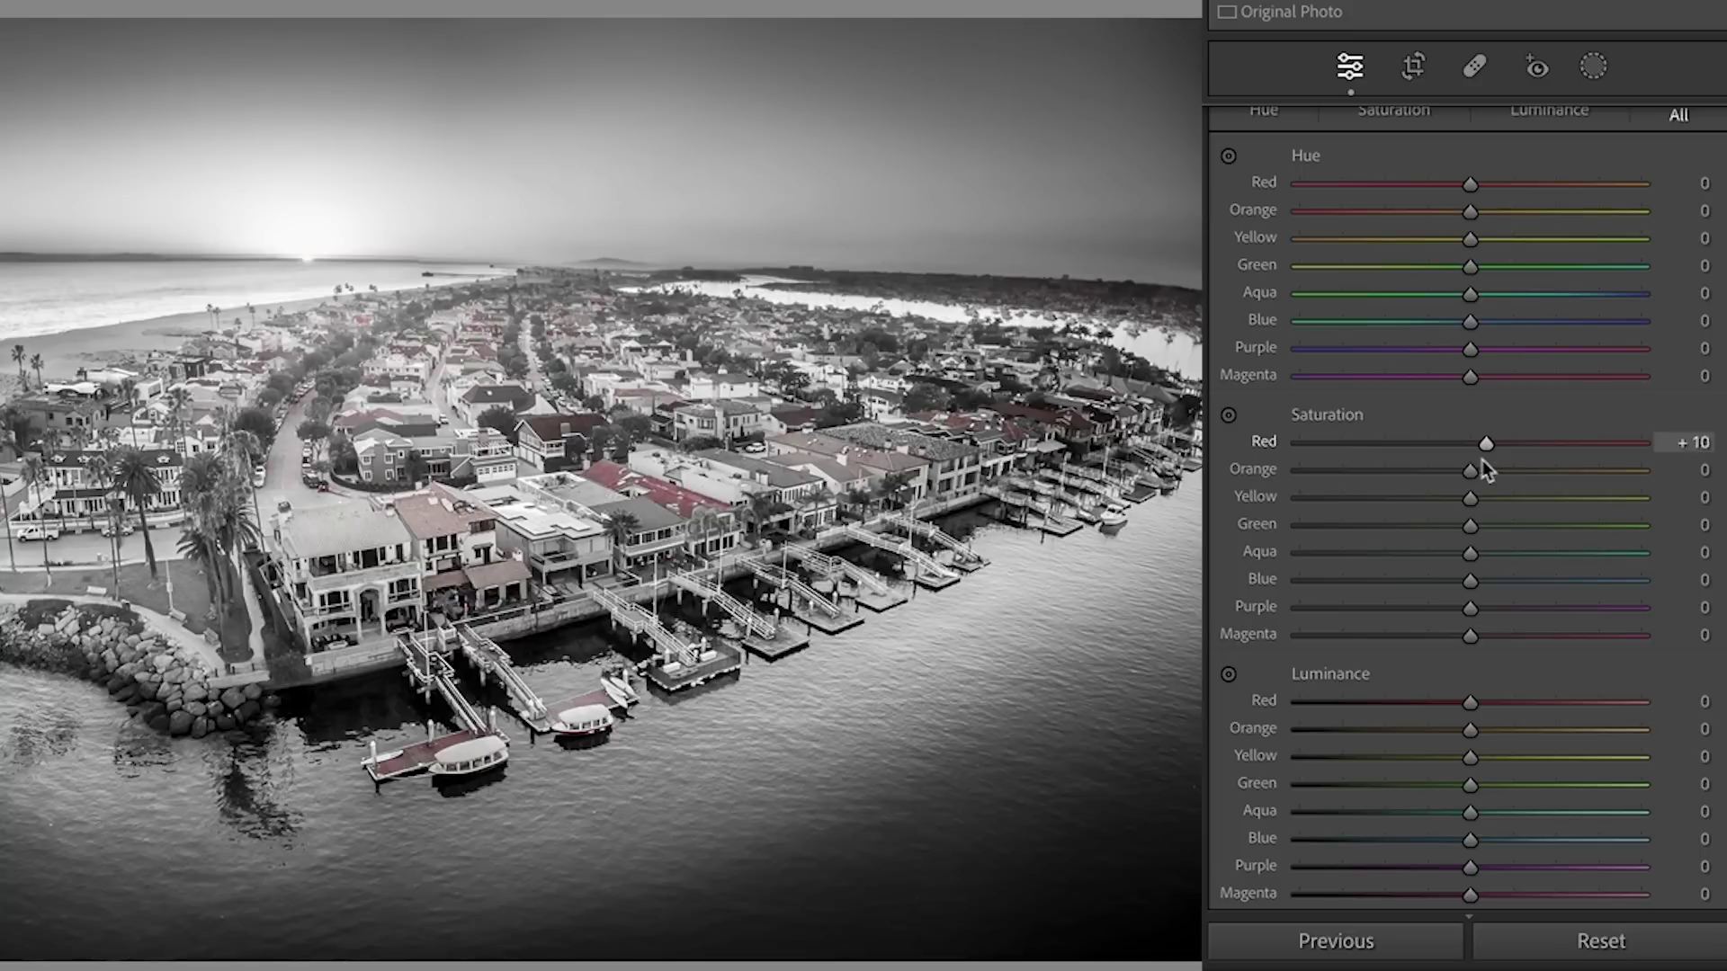
{"action": "left_click_drag", "start_coordinate": [1475, 470], "coordinate": [1518, 445]}
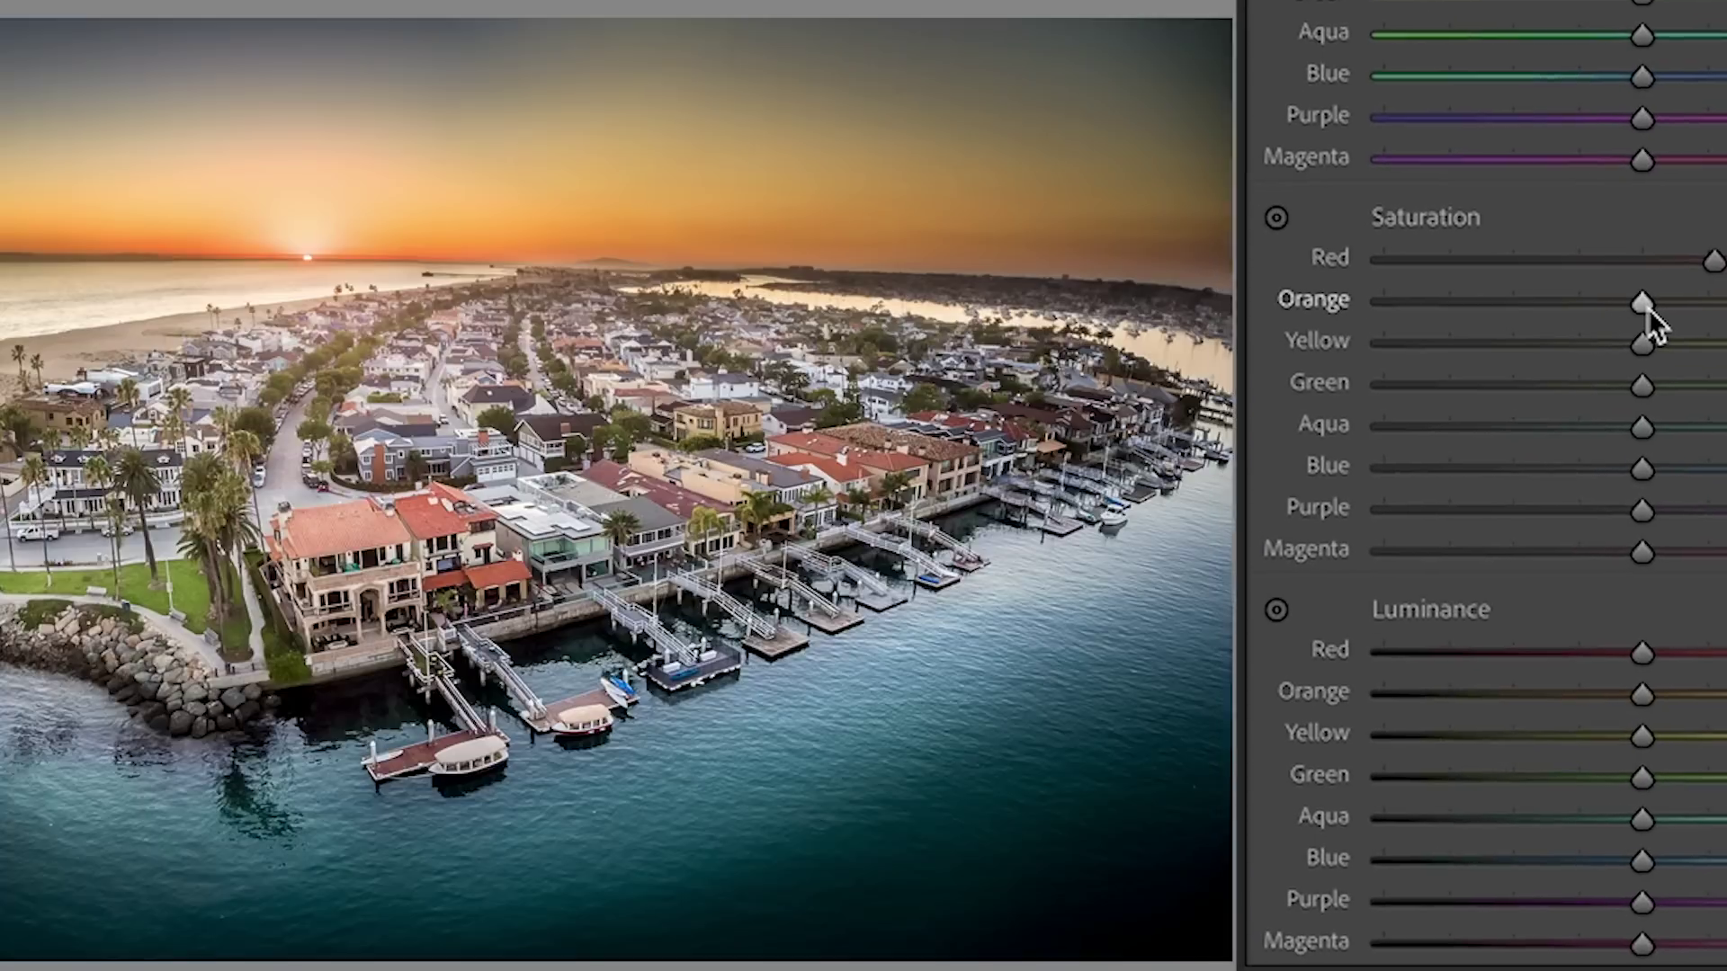
{"action": "key", "text": "alt"}
{"action": "left_click", "coordinate": [1655, 299], "text": "alt"}
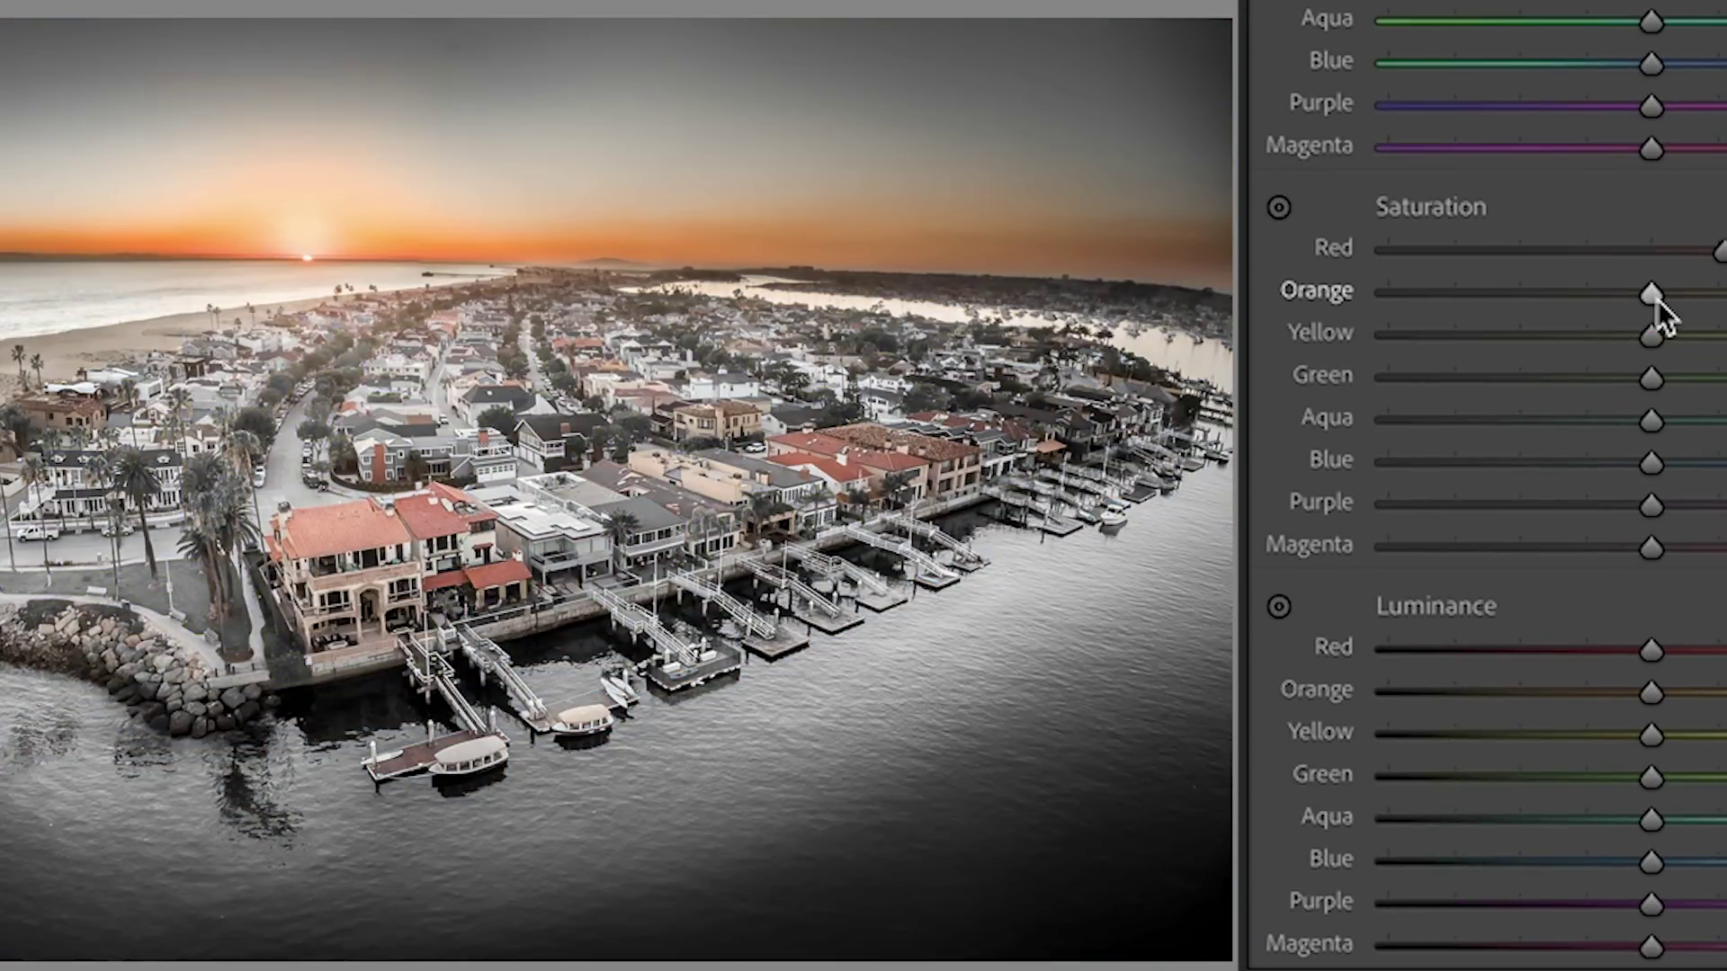
{"action": "left_click", "coordinate": [1655, 338], "text": "alt"}
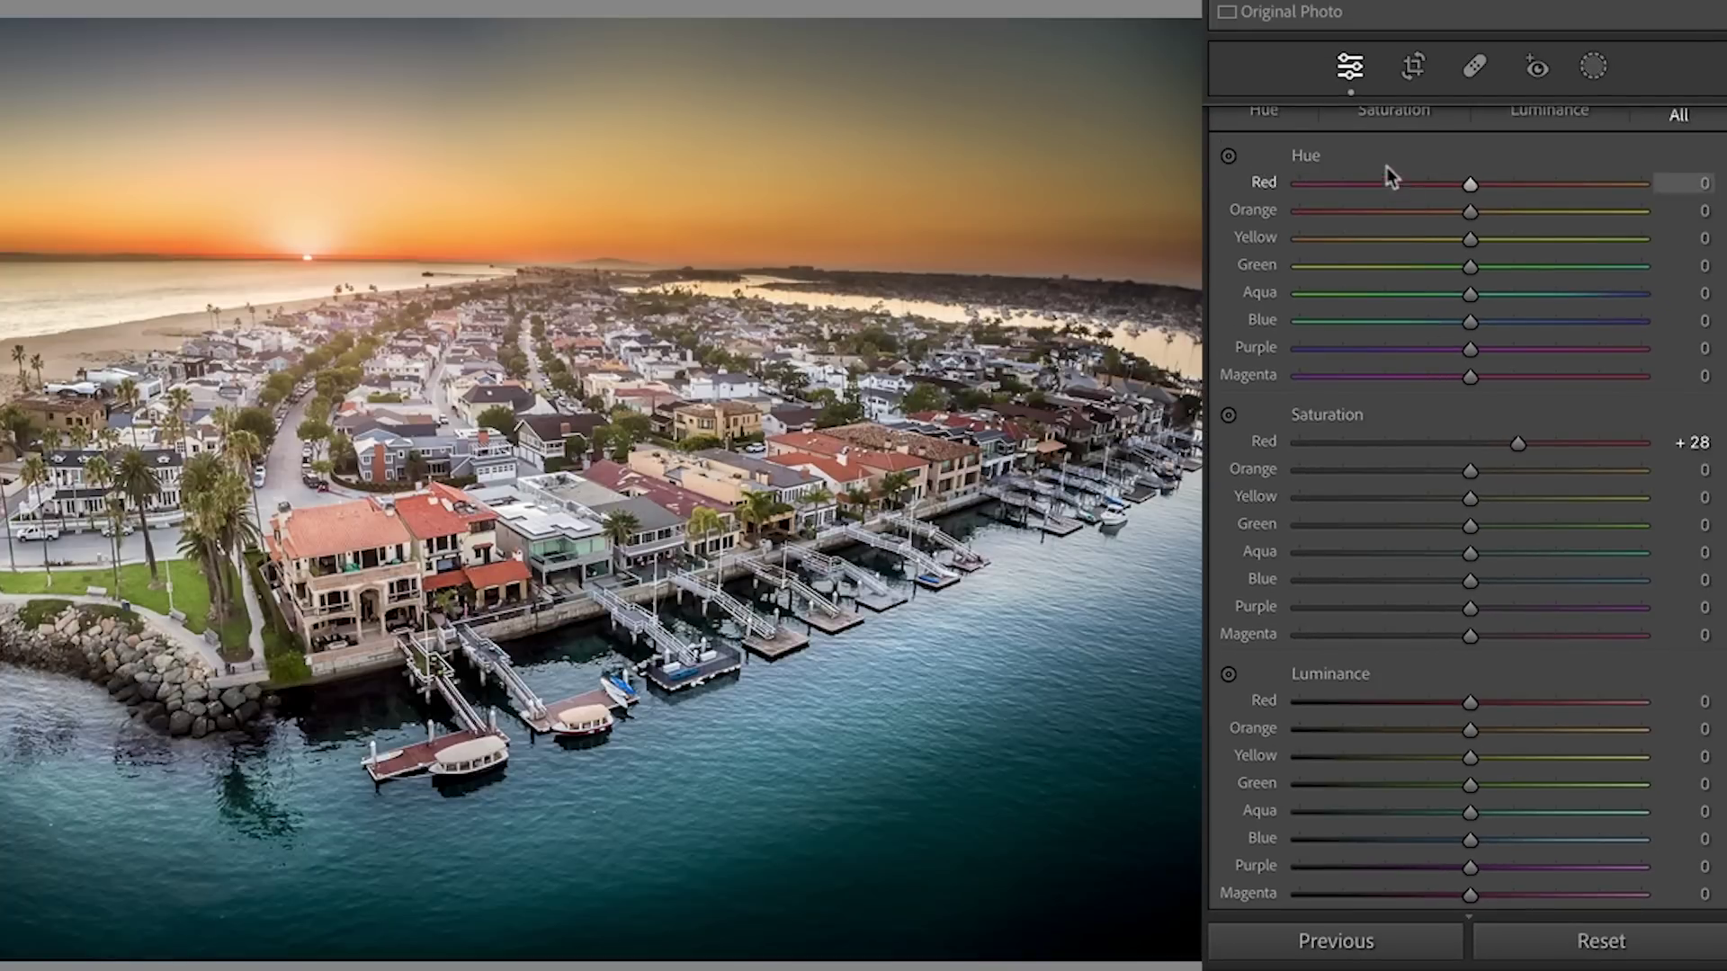
{"action": "left_click", "coordinate": [1469, 239], "text": "alt"}
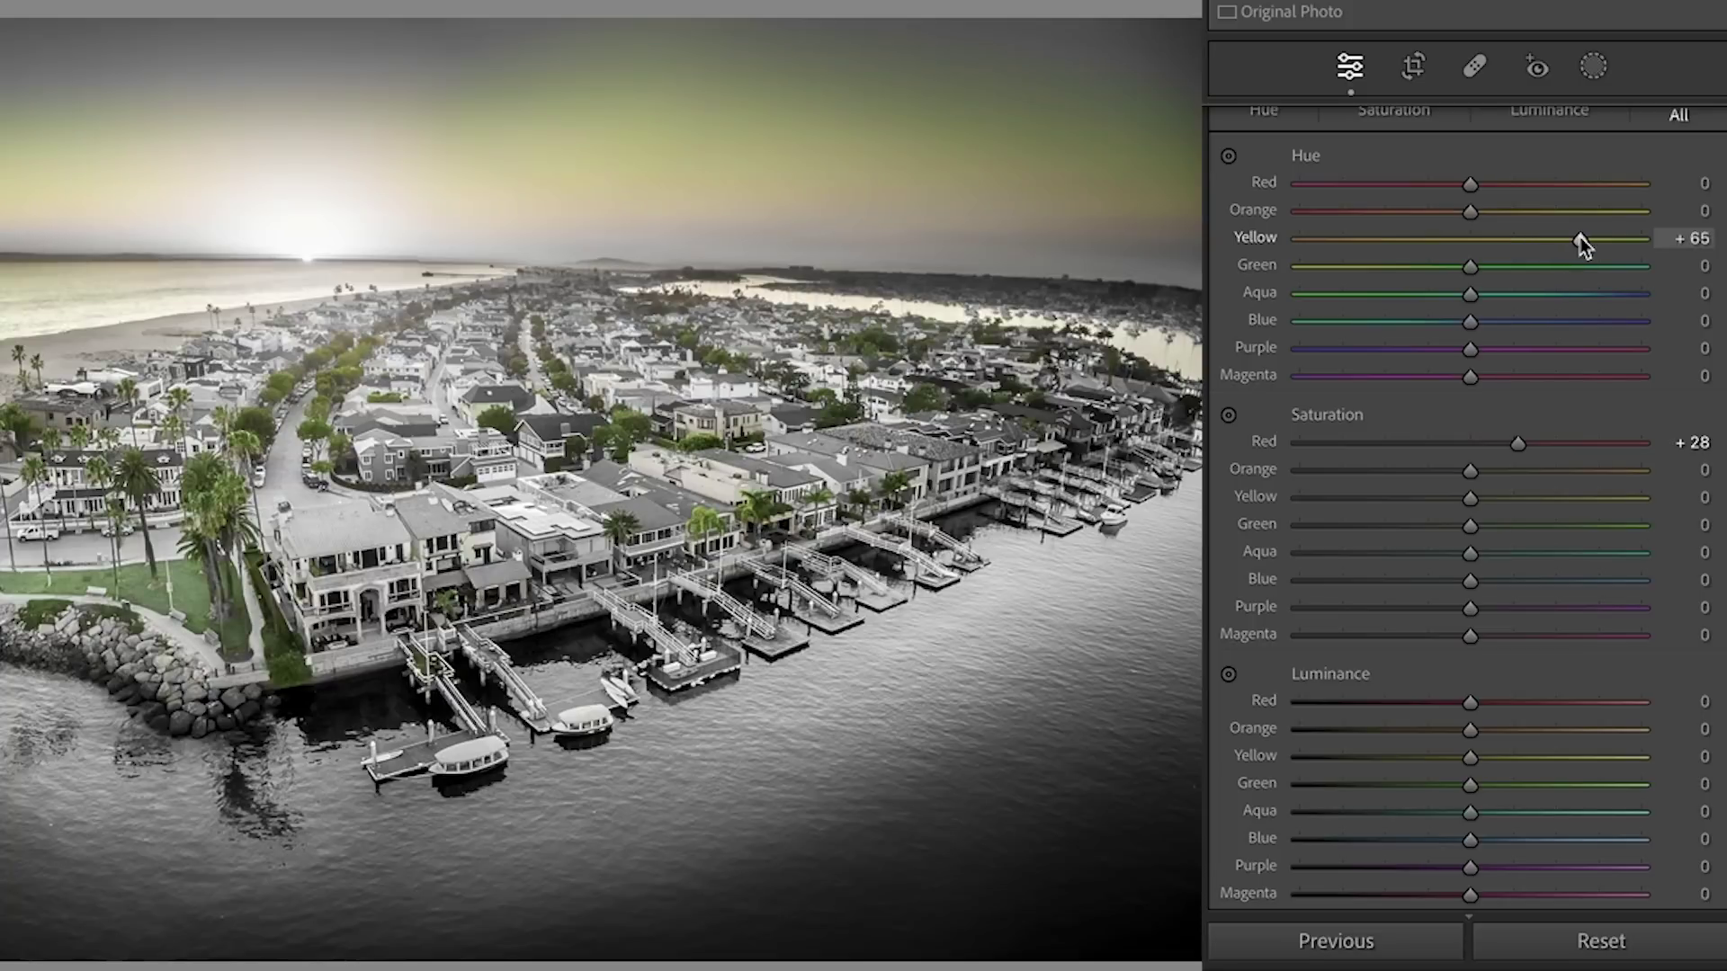
{"action": "left_click_drag", "start_coordinate": [1579, 235], "coordinate": [1543, 240]}
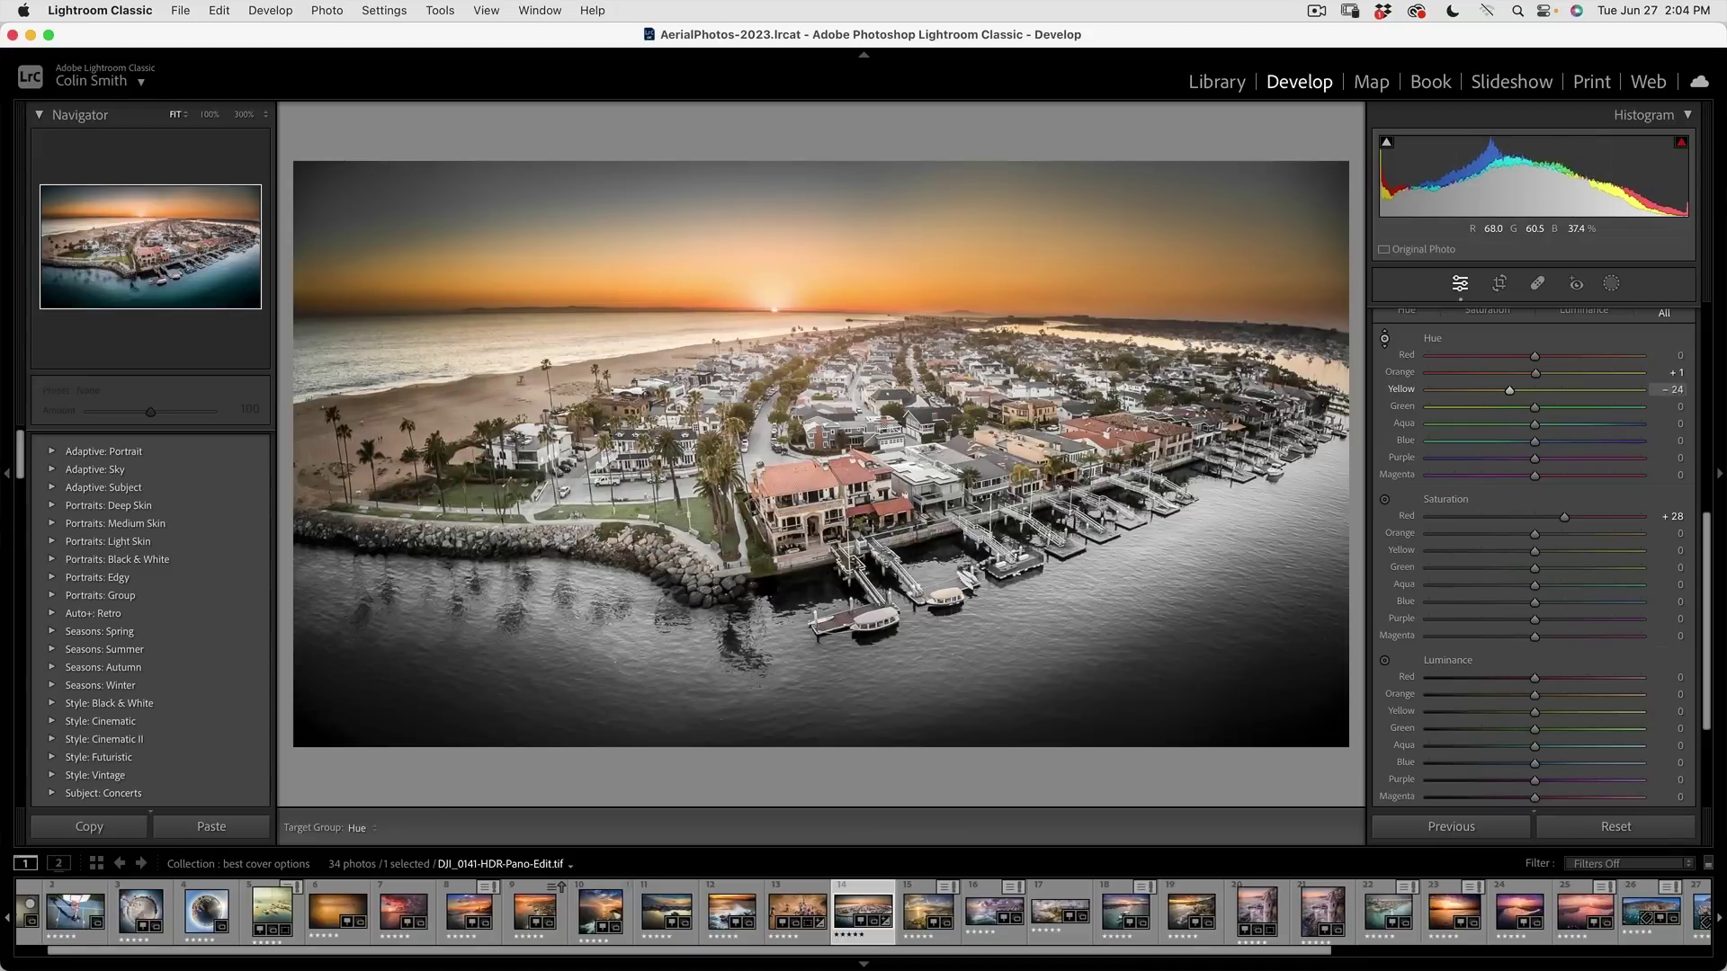
Brighten Blue luminance by sampling the water with the Luminance targeted tool
{"action": "key", "text": "alt"}
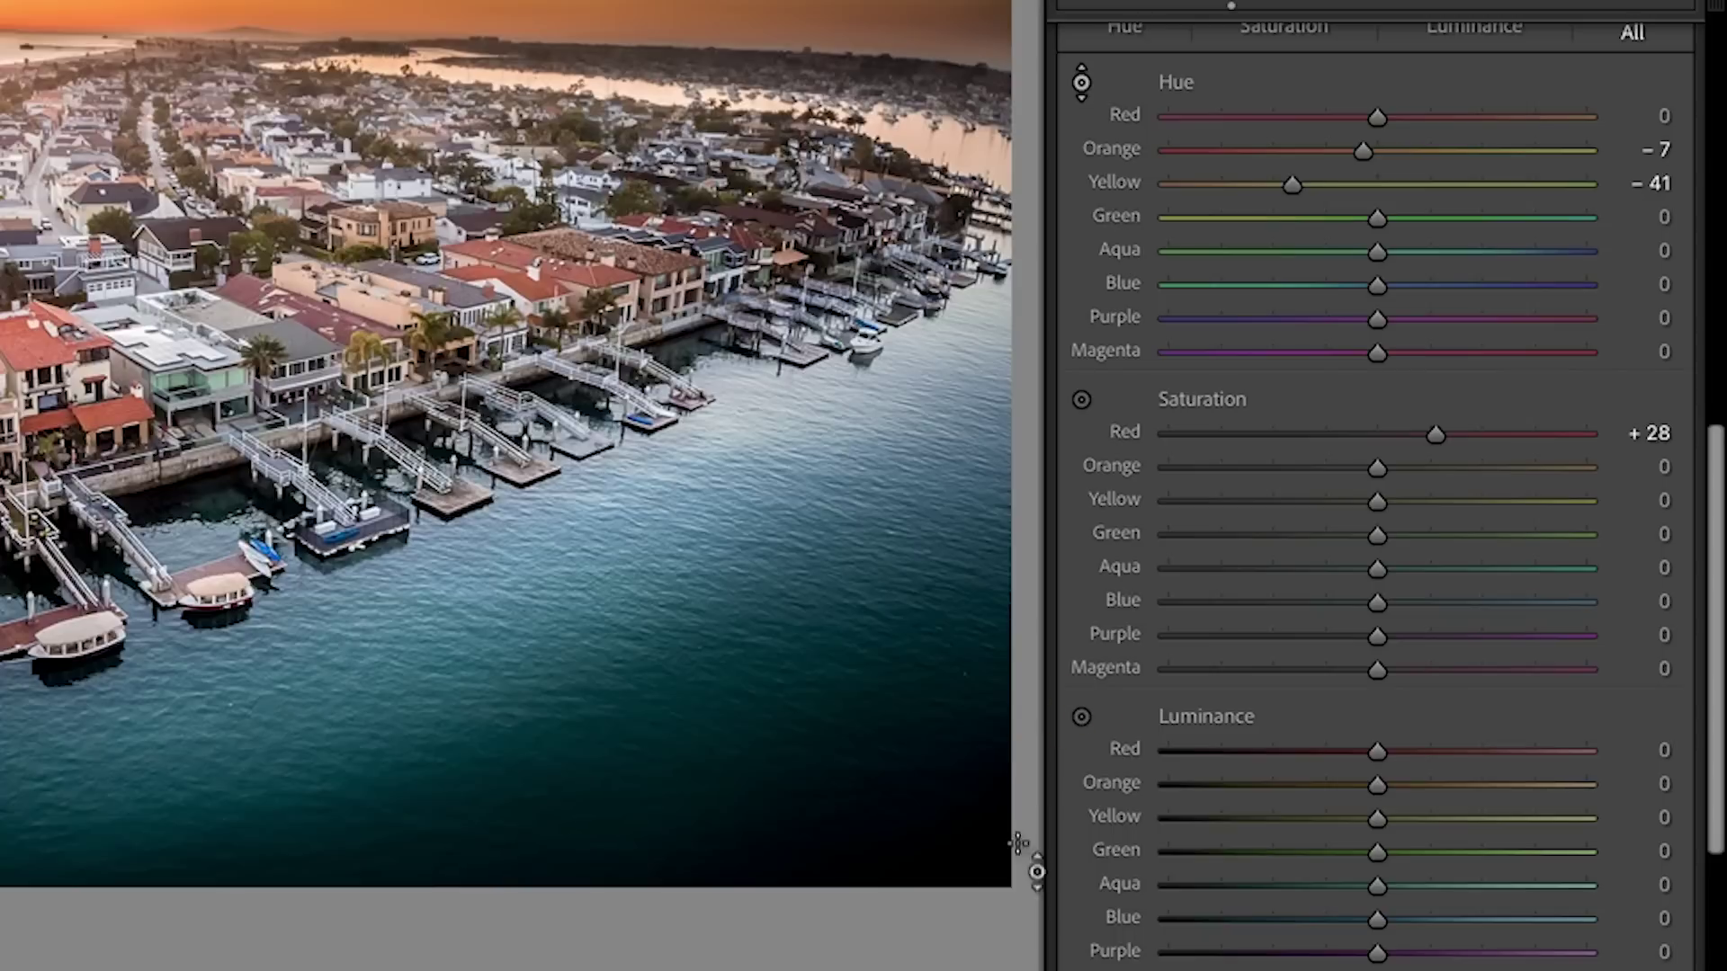
{"action": "left_click", "coordinate": [1385, 661]}
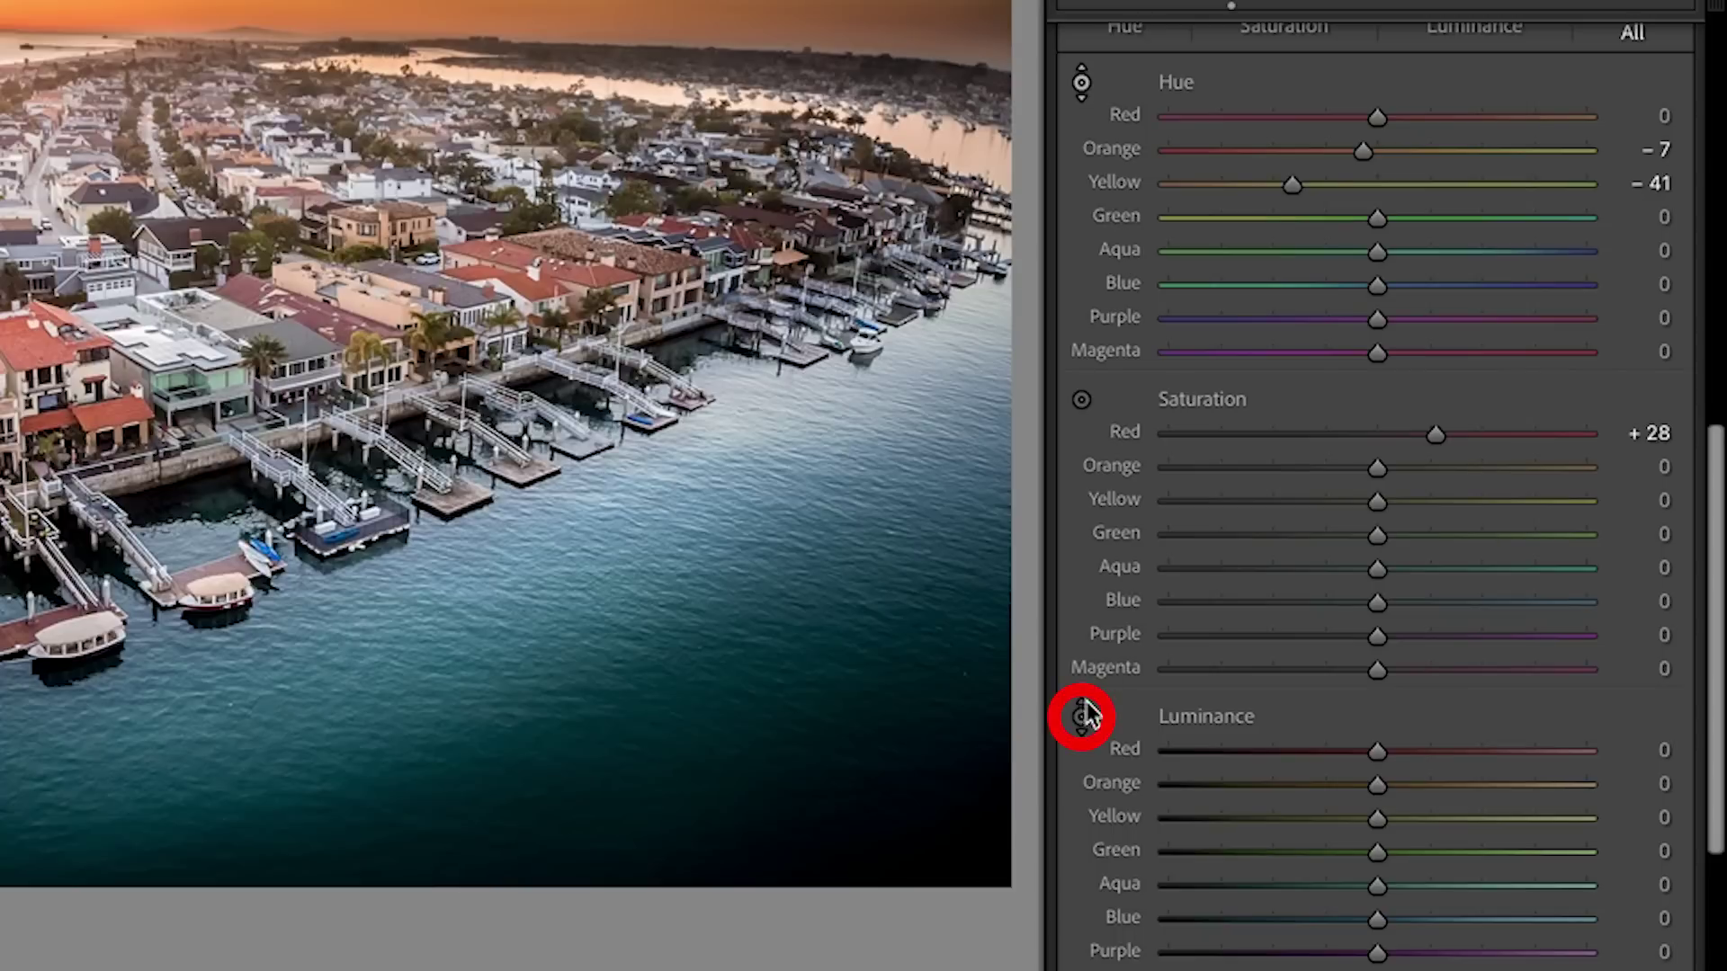
{"action": "left_click", "coordinate": [340, 533]}
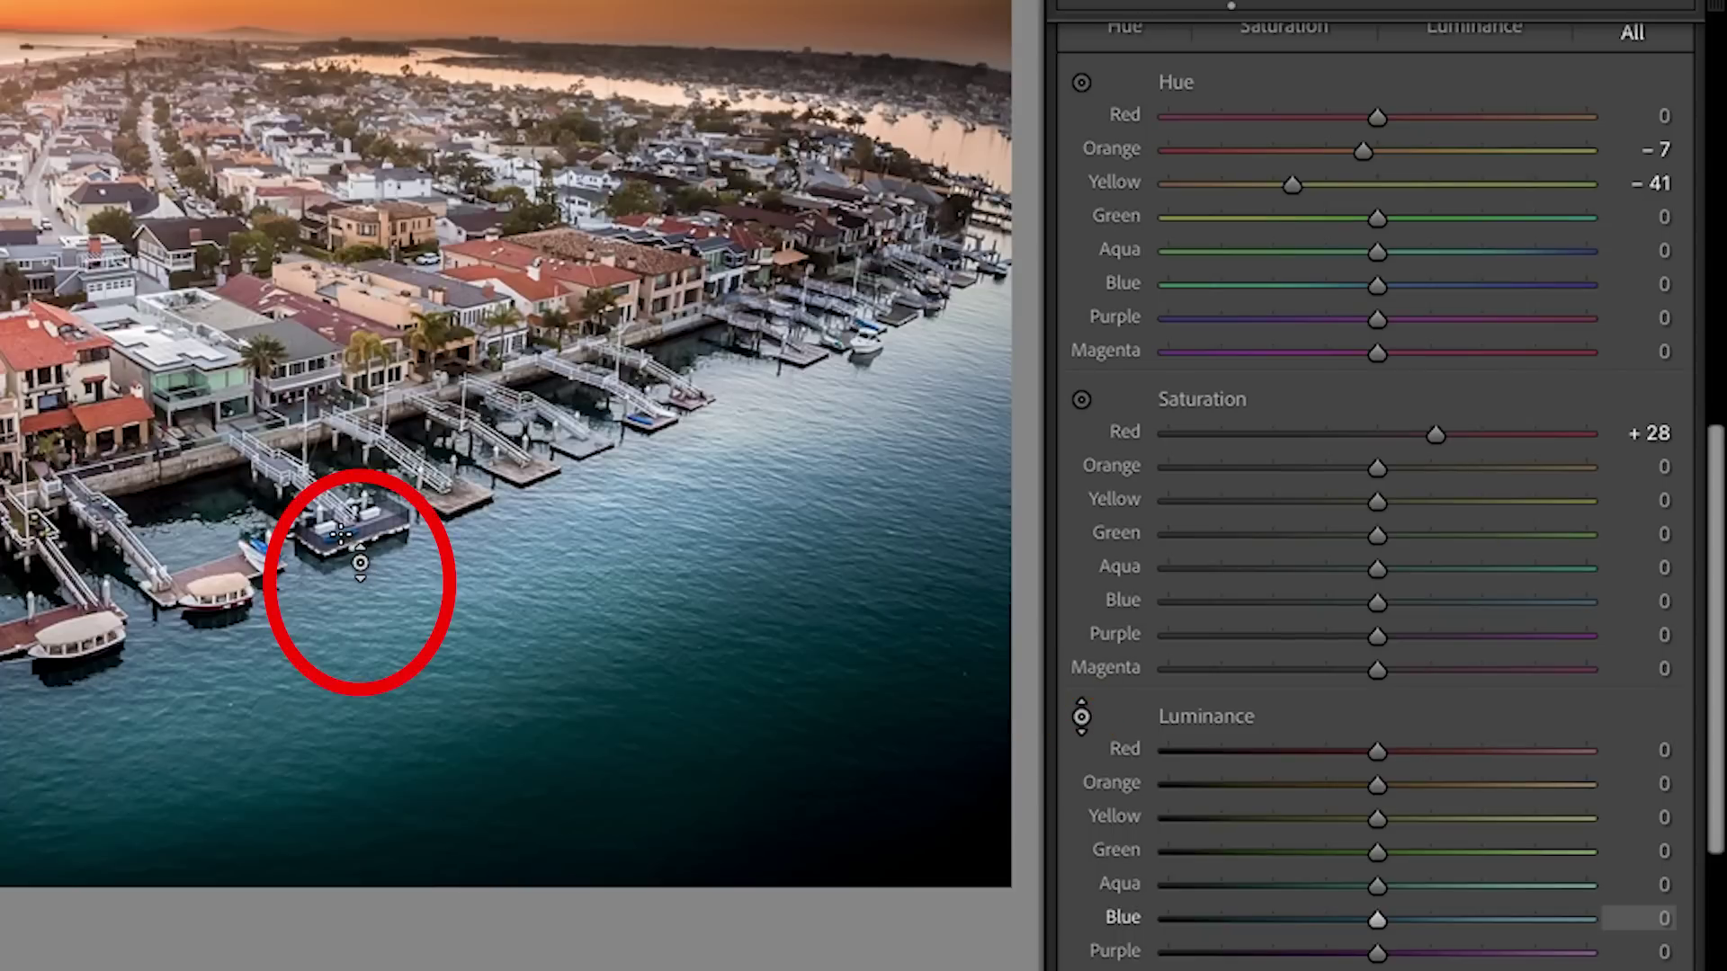
{"action": "key", "text": "alt"}
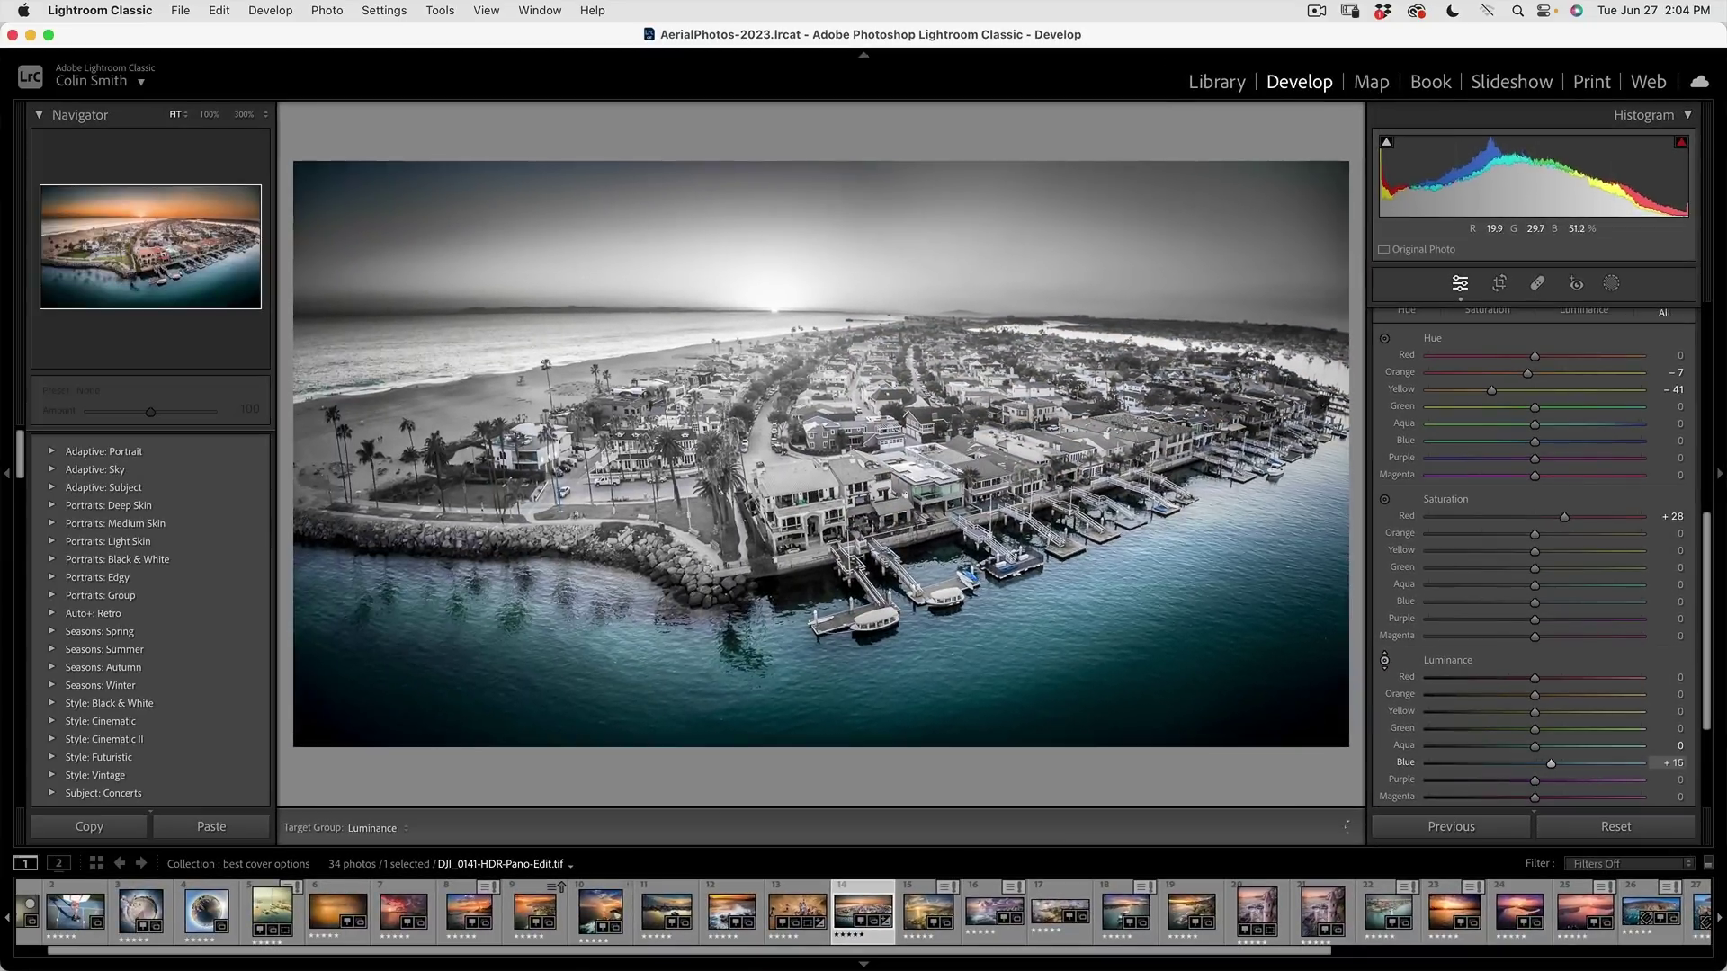
{"action": "left_click_drag", "start_coordinate": [809, 630], "coordinate": [809, 575]}
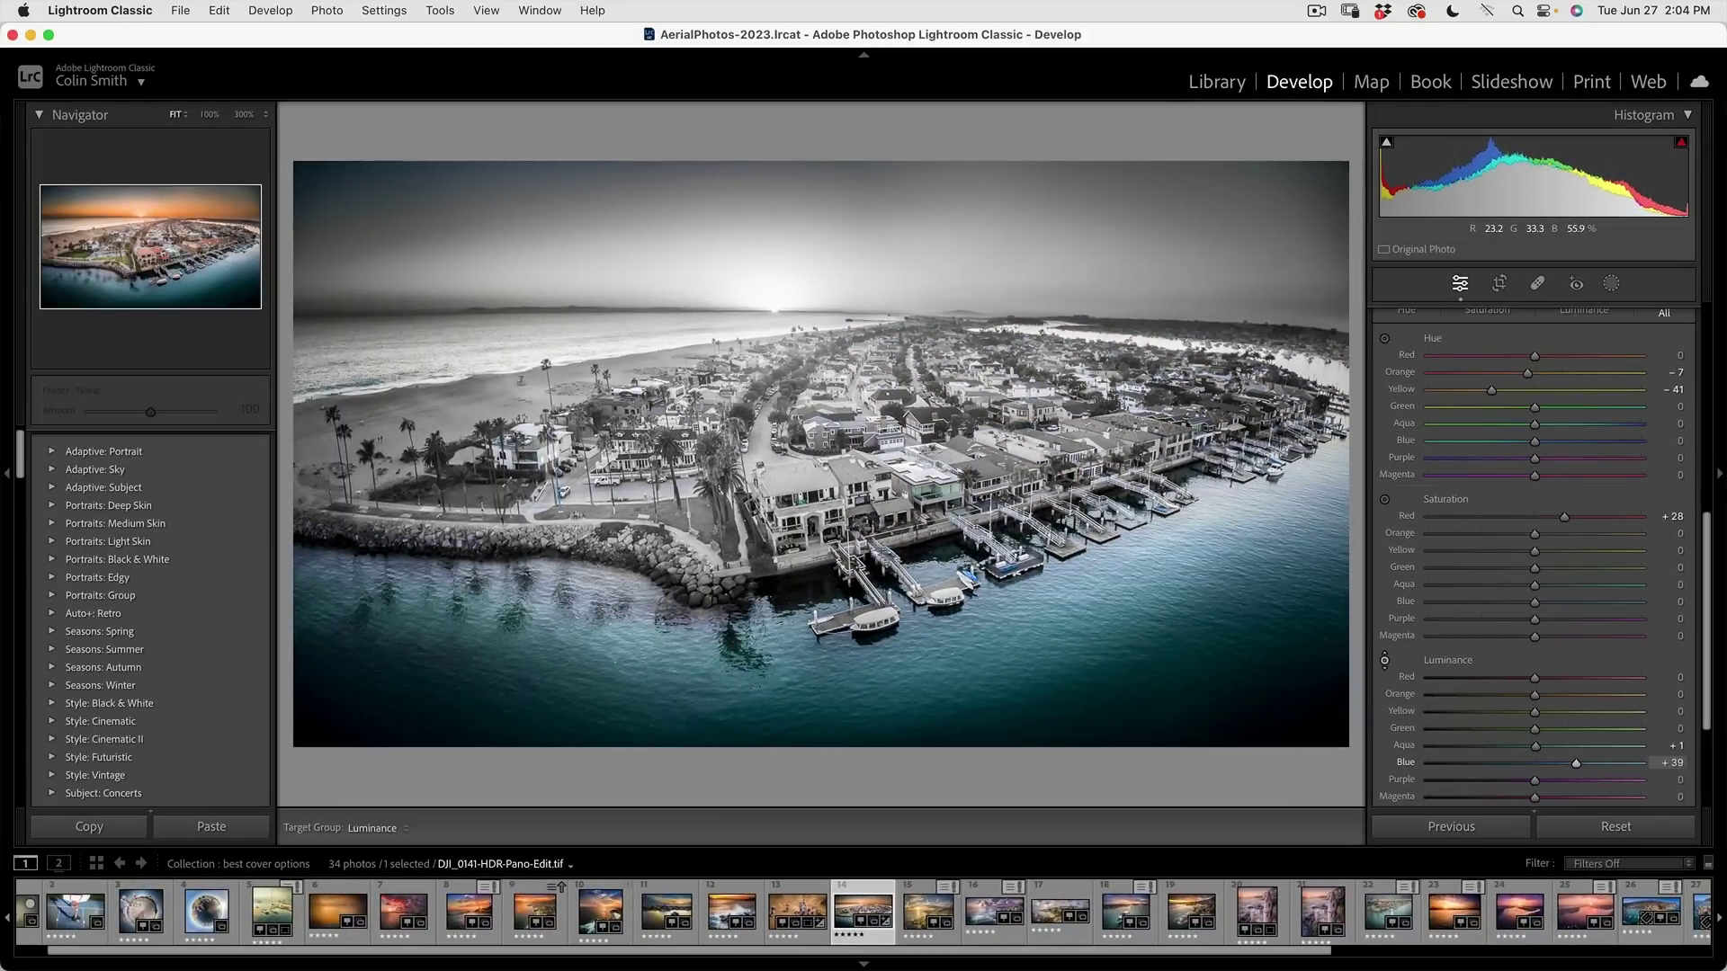
{"action": "key", "text": "alt"}
{"action": "left_click_drag", "start_coordinate": [1562, 763], "coordinate": [1551, 762]}
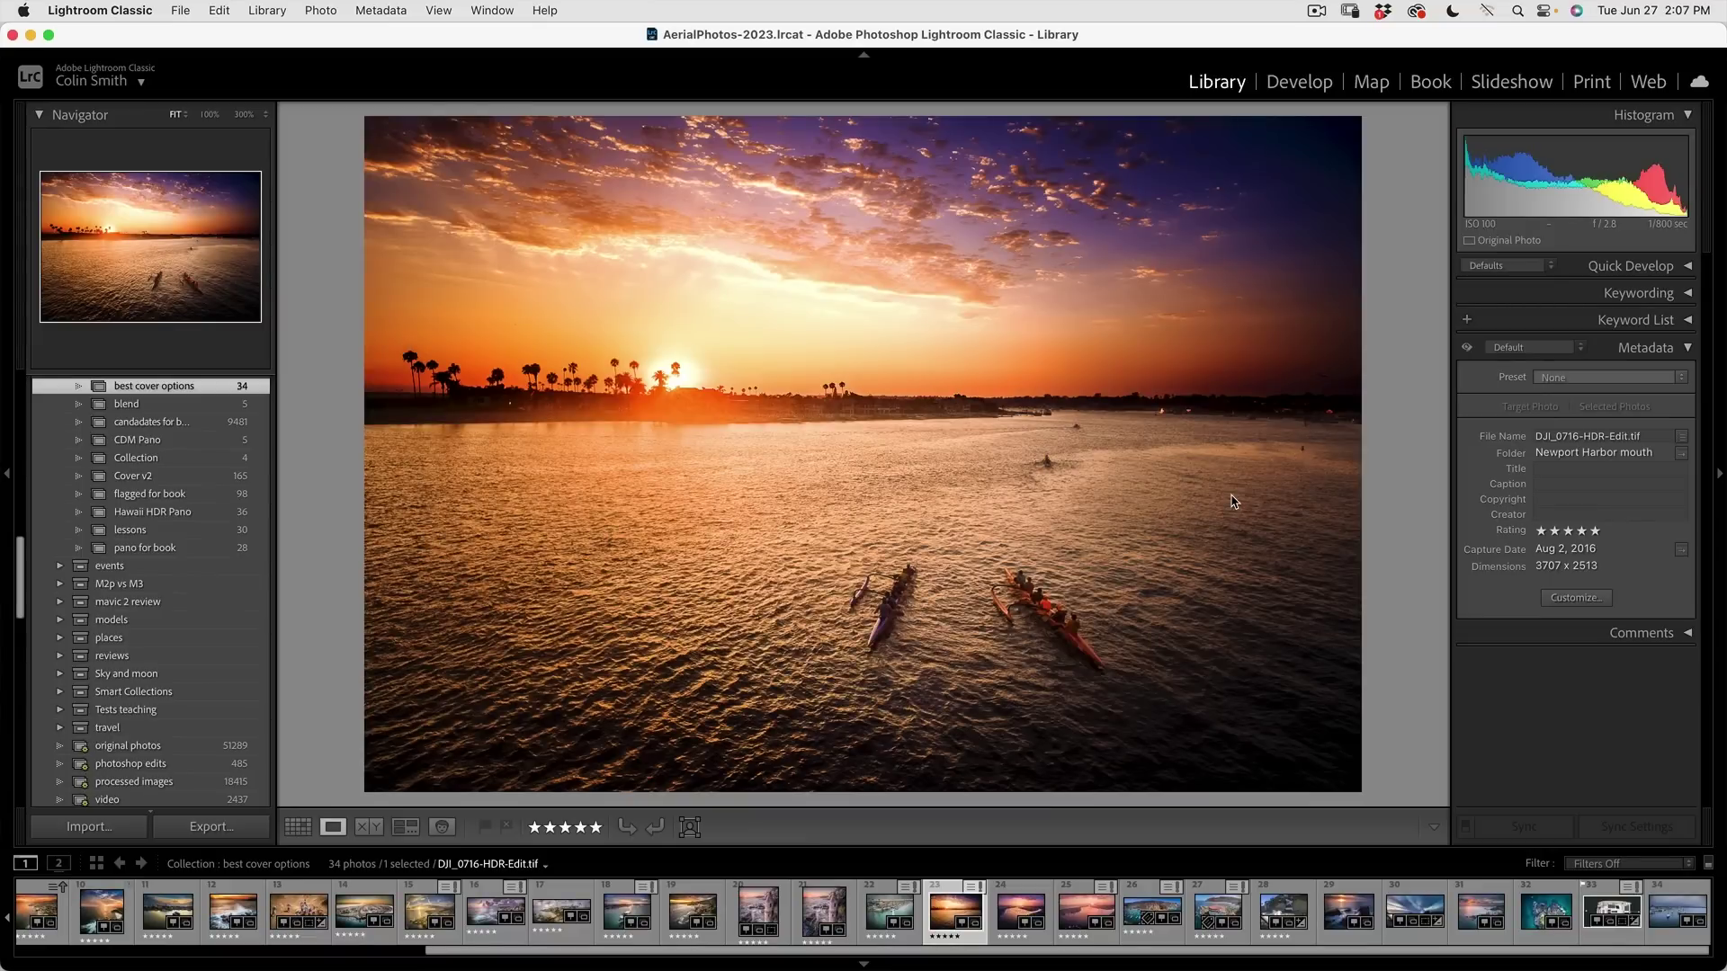
Open the canoe sunset photo DJI_0716-HDR-Edit.tif in the Develop module
{"action": "left_click", "coordinate": [1301, 81]}
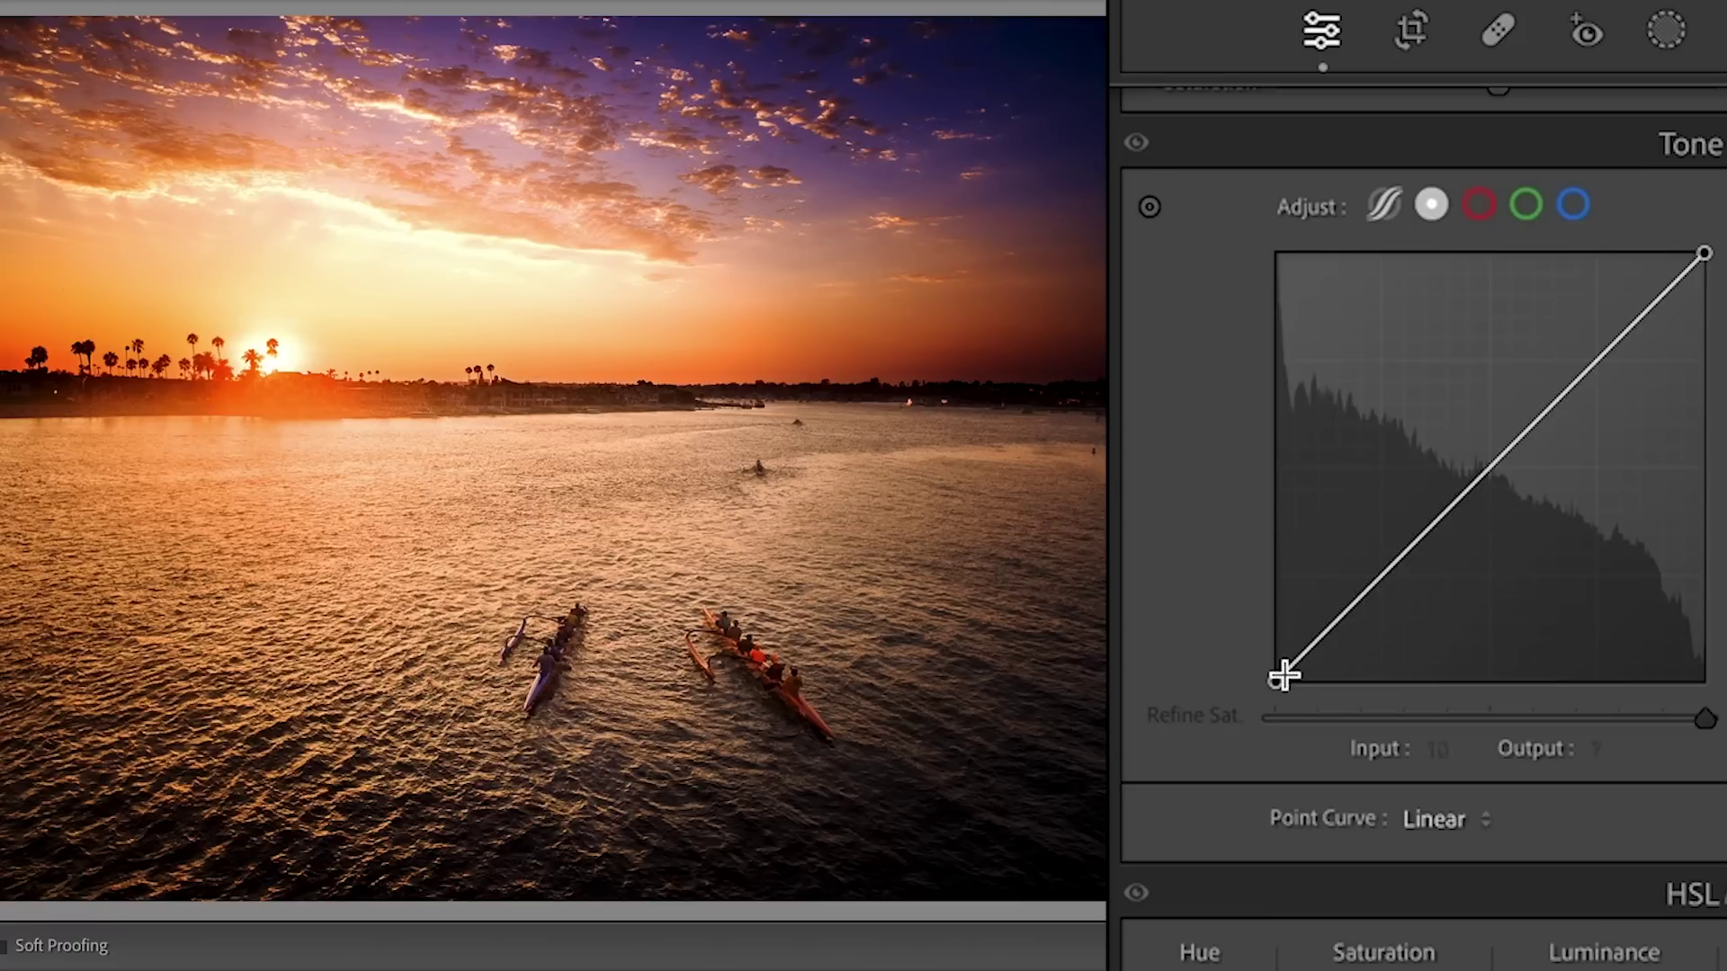
Lift the black point and raise midtone and highlight points on the tone curve
{"action": "left_click_drag", "start_coordinate": [1276, 680], "coordinate": [1276, 654]}
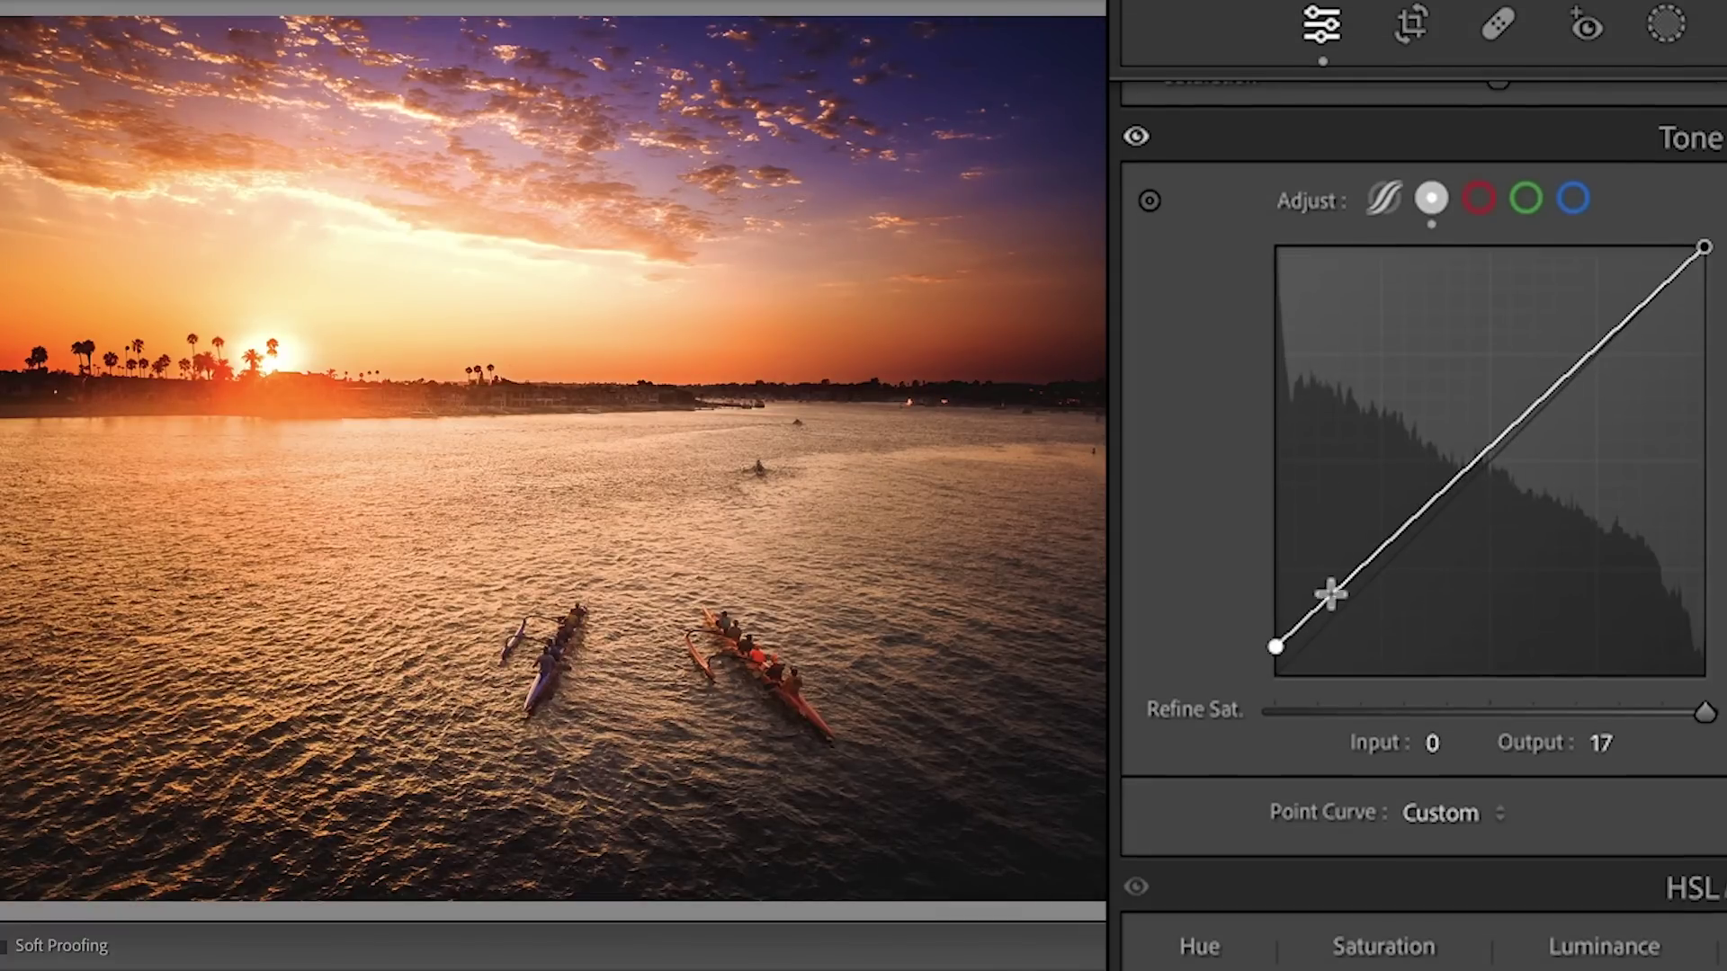
{"action": "left_click", "coordinate": [1380, 530]}
{"action": "left_click_drag", "start_coordinate": [1380, 531], "coordinate": [1382, 526]}
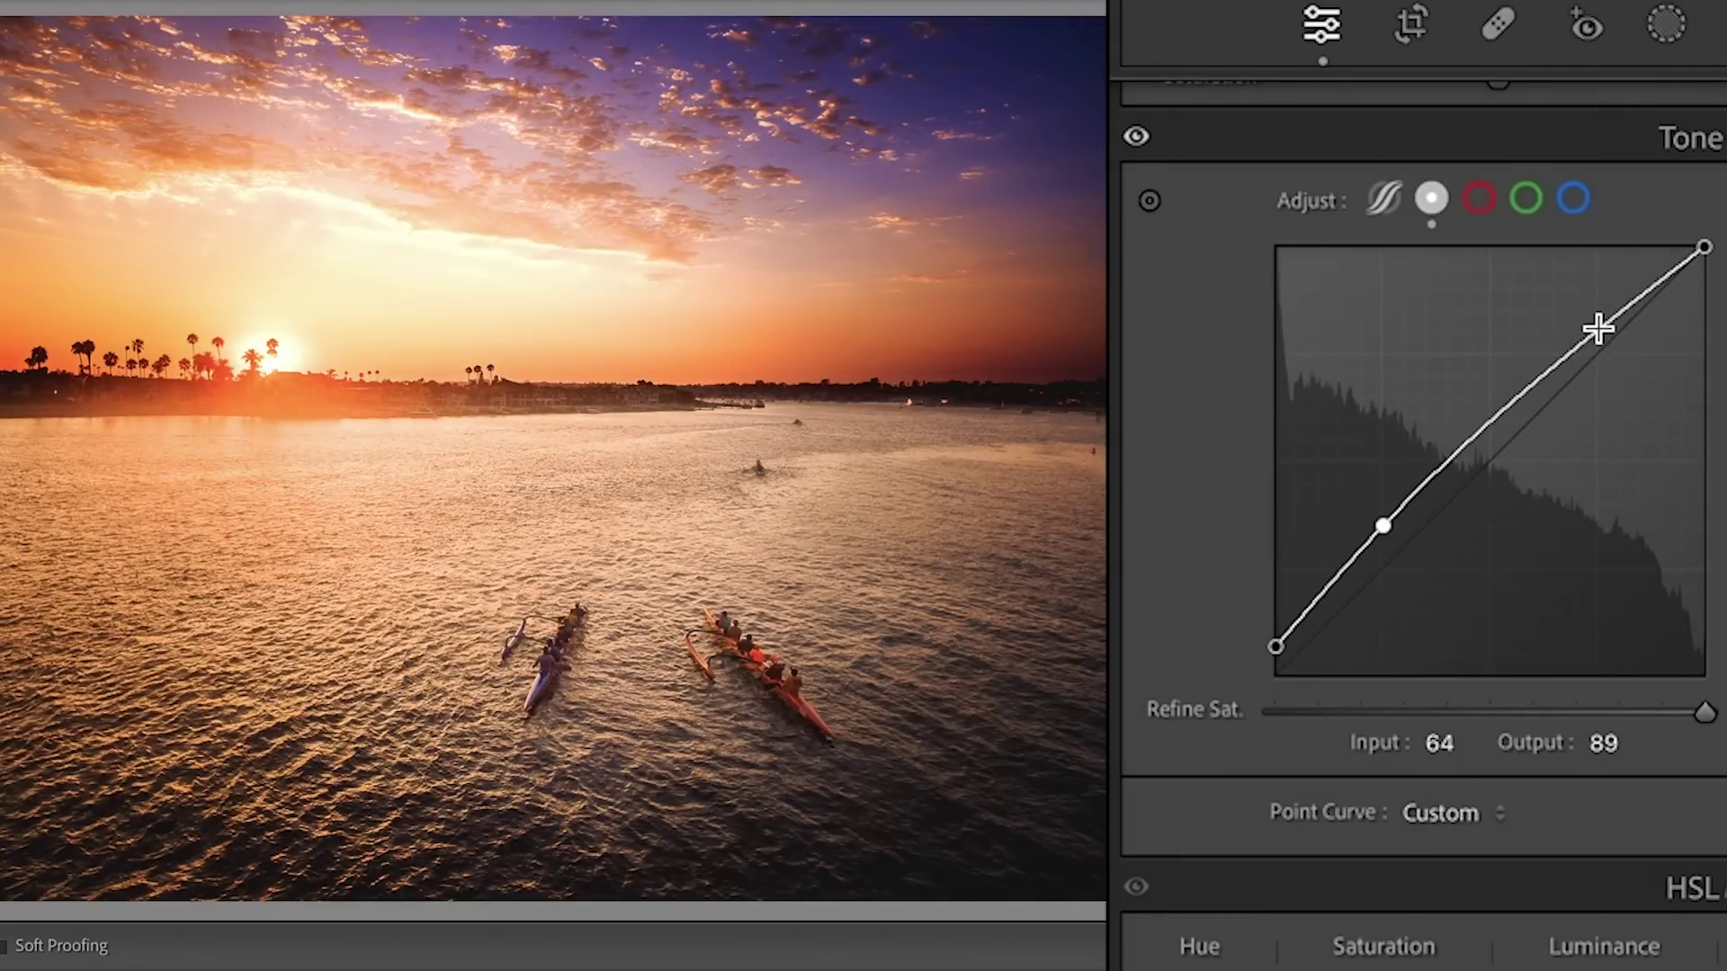
{"action": "left_click_drag", "start_coordinate": [1600, 328], "coordinate": [1611, 291]}
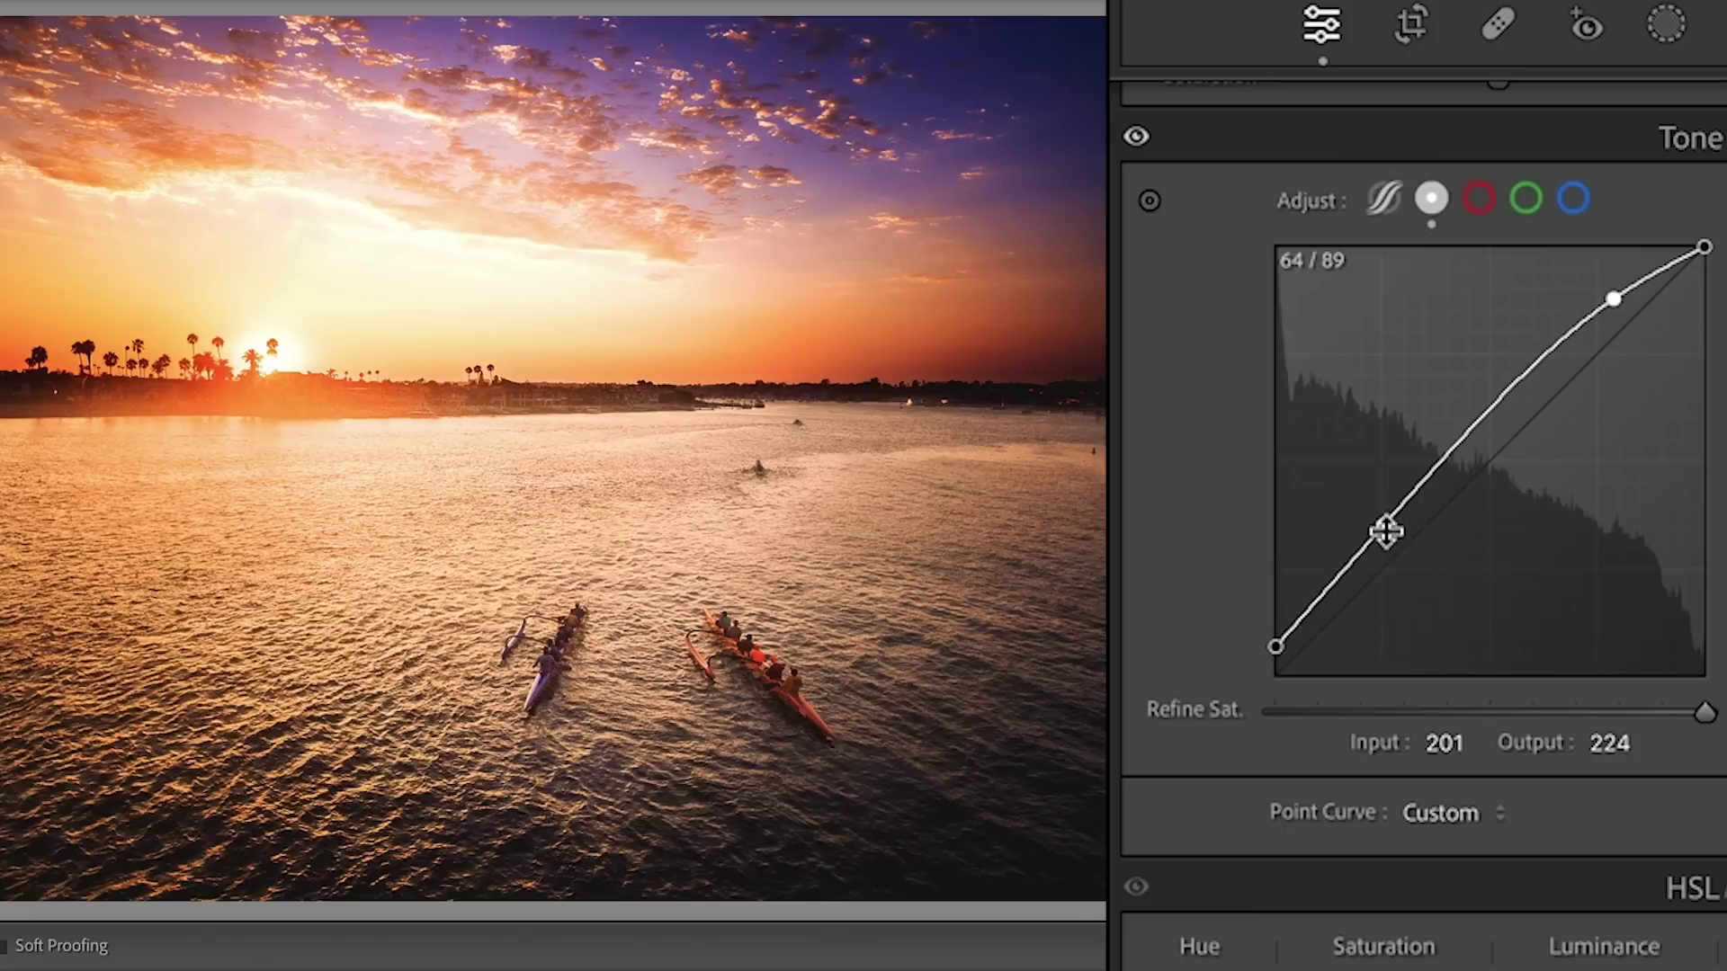
{"action": "left_click_drag", "start_coordinate": [1384, 528], "coordinate": [1447, 486]}
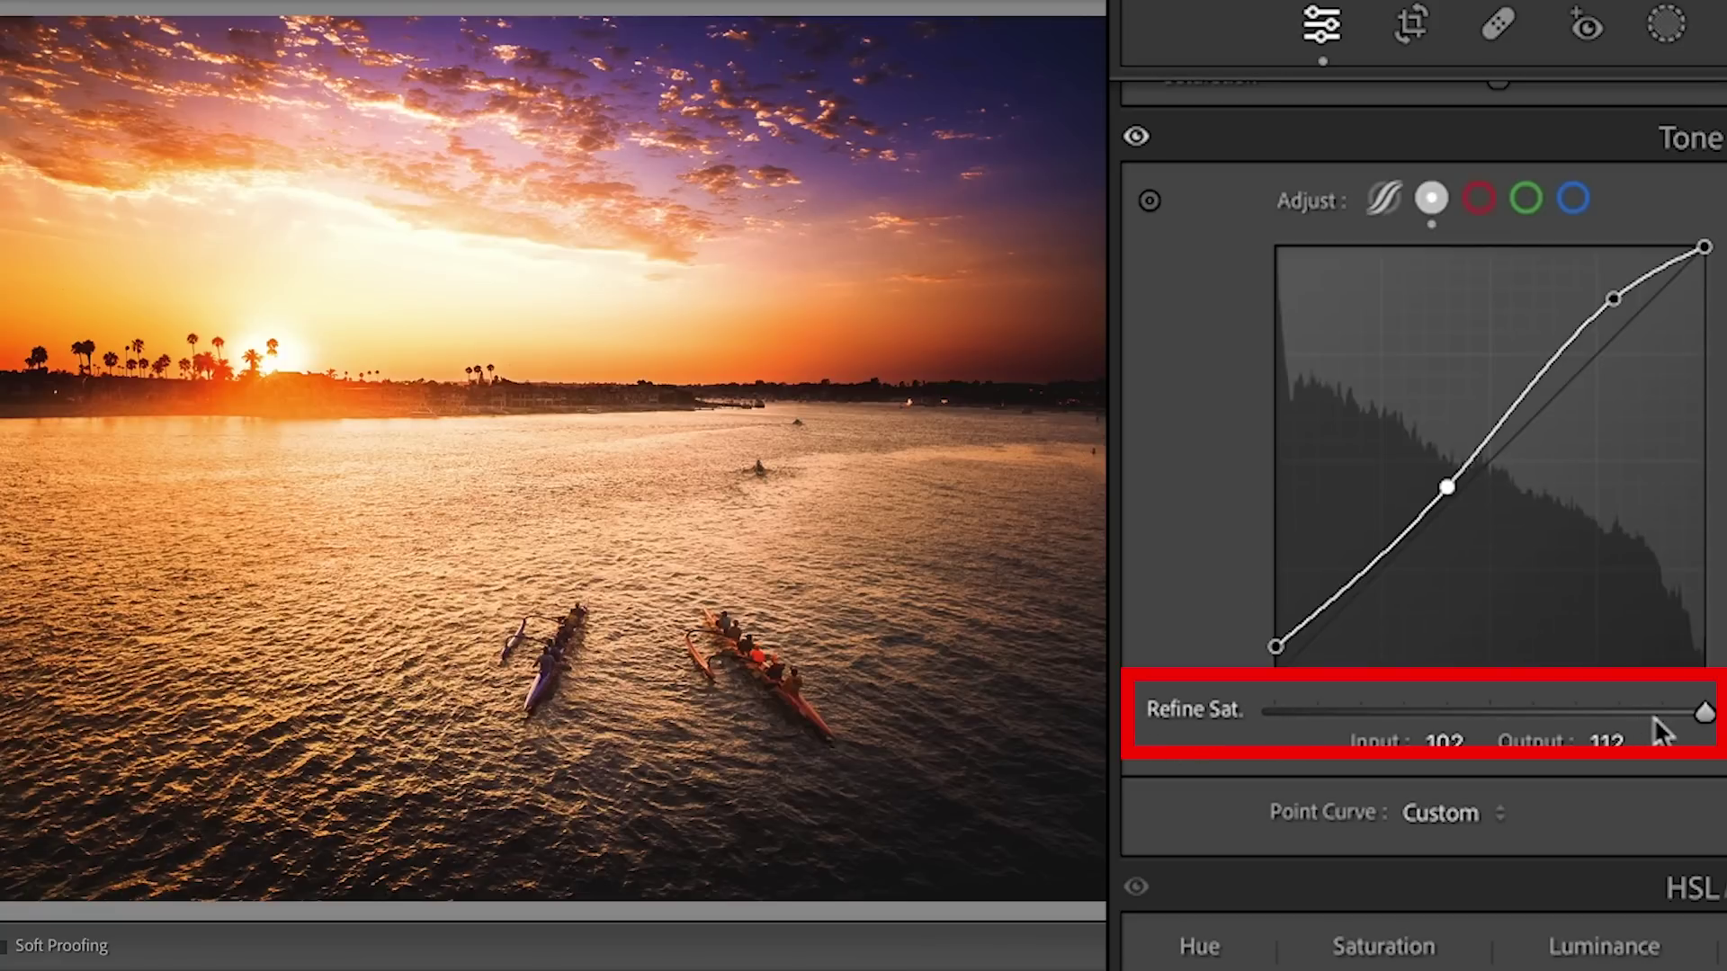
Drop Refine Saturation to its minimum and nudge the middle curve point
{"action": "left_click_drag", "start_coordinate": [1702, 713], "coordinate": [1454, 712]}
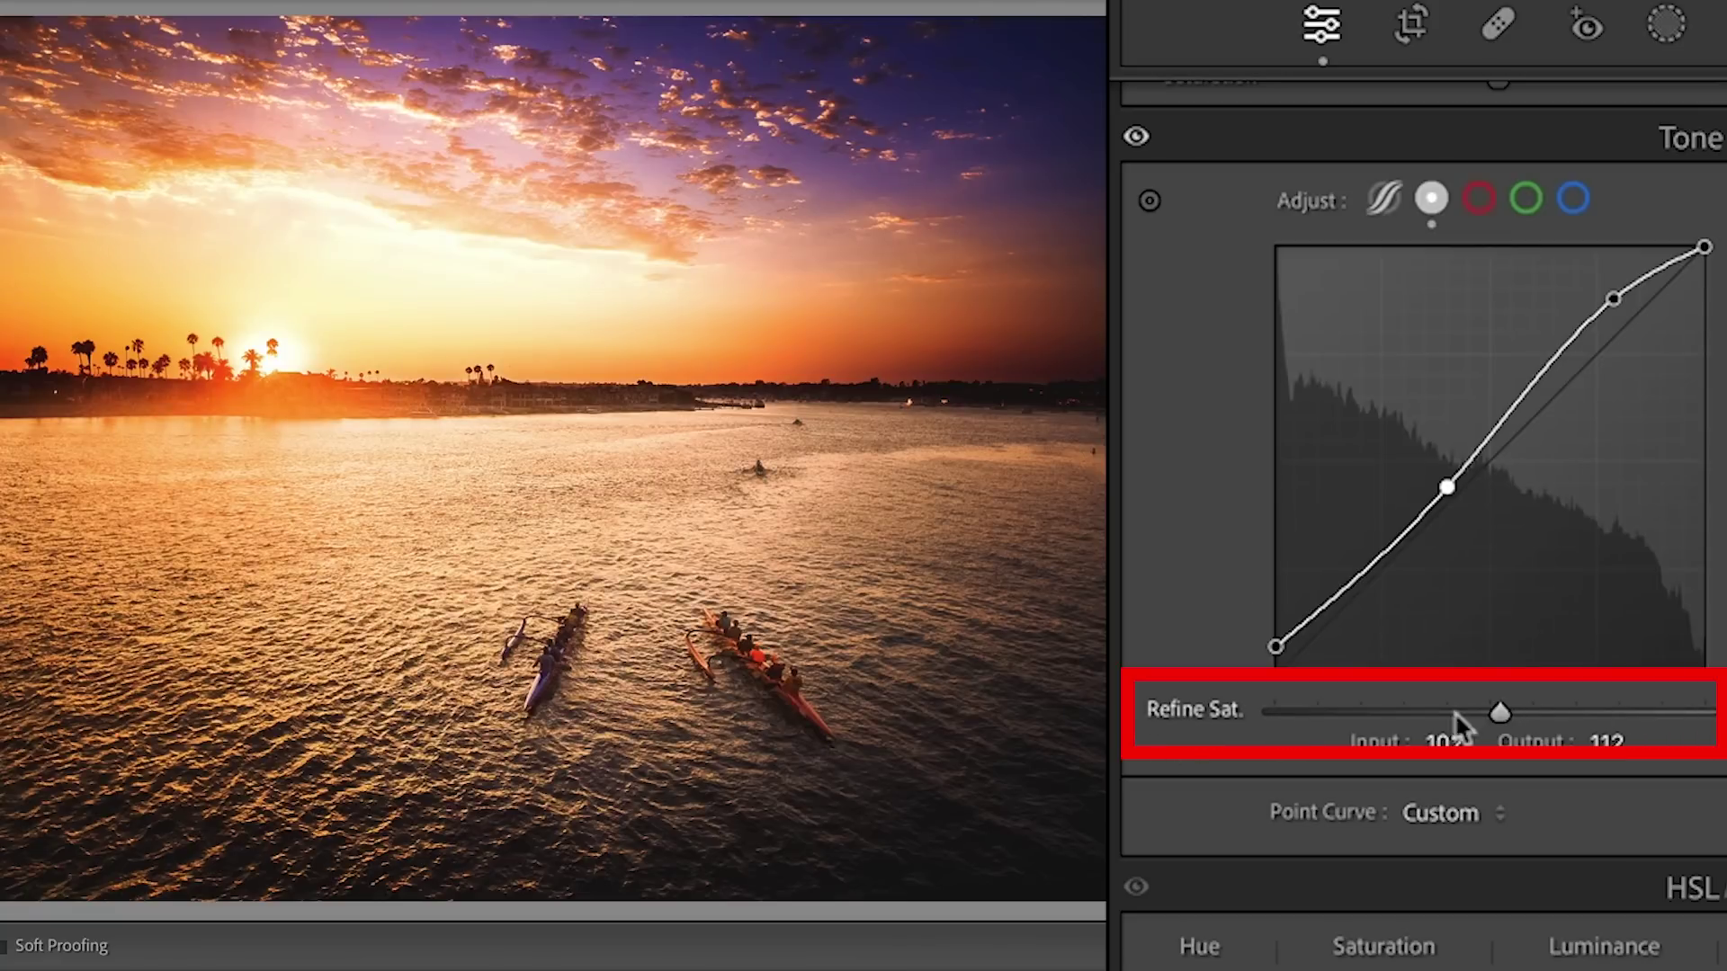
{"action": "double_click", "coordinate": [1176, 710]}
{"action": "left_click_drag", "start_coordinate": [1696, 712], "coordinate": [1543, 702]}
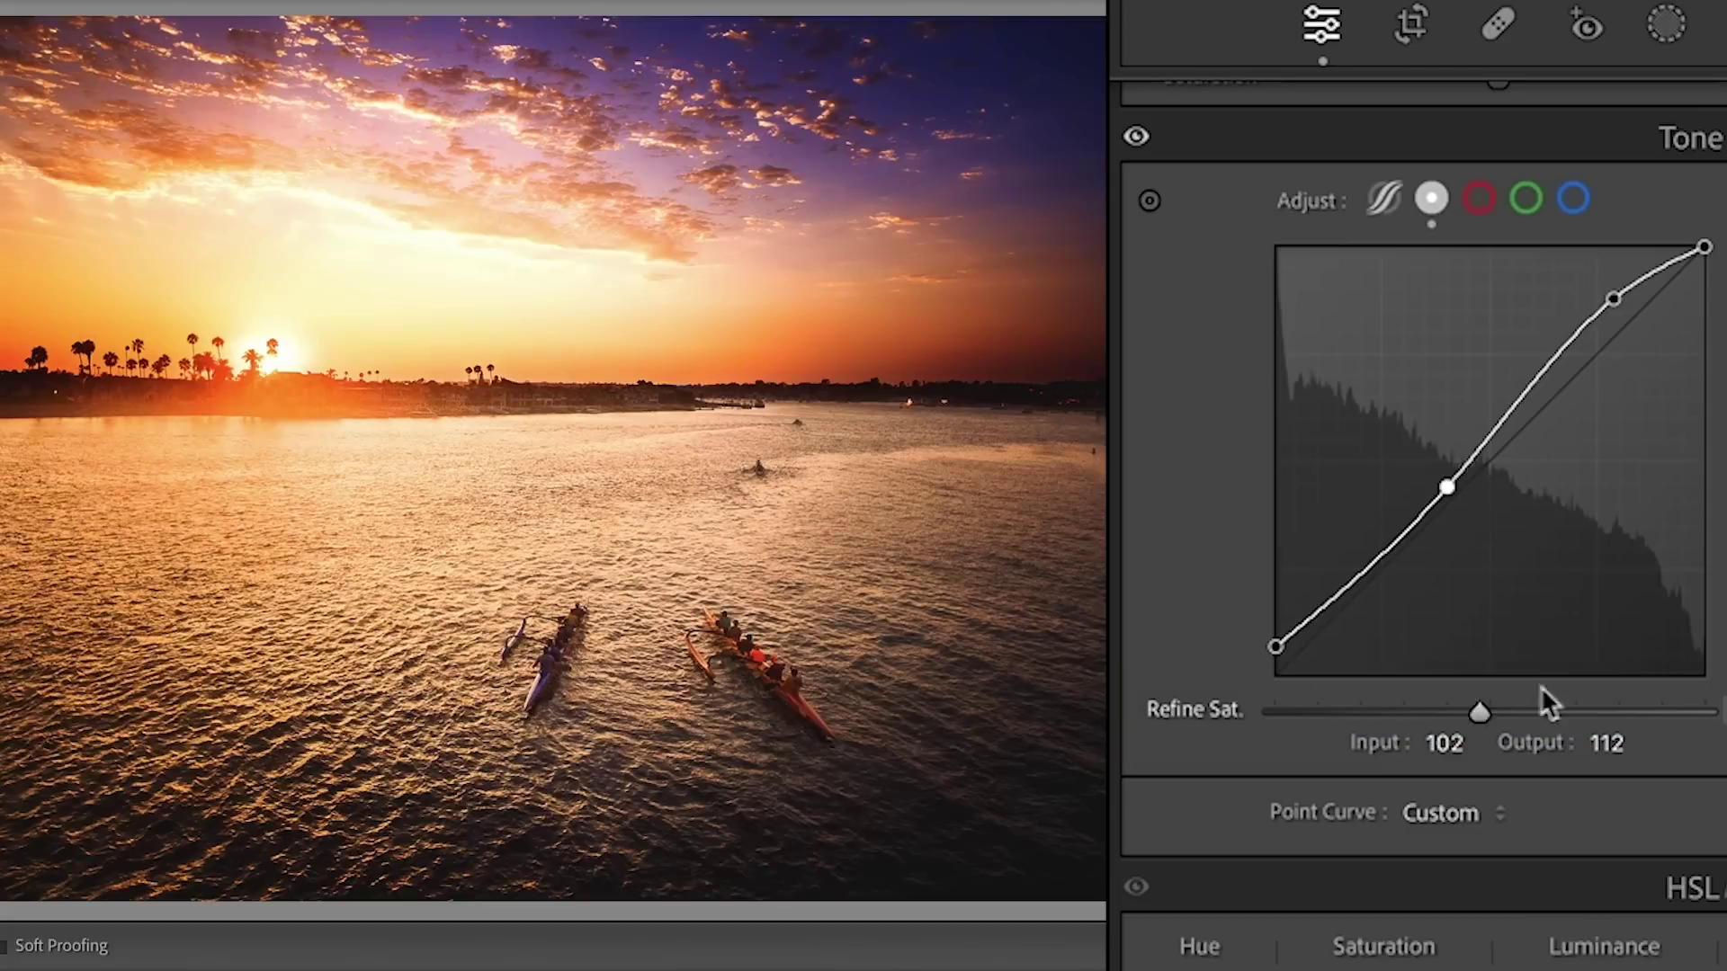
{"action": "double_click", "coordinate": [1233, 707]}
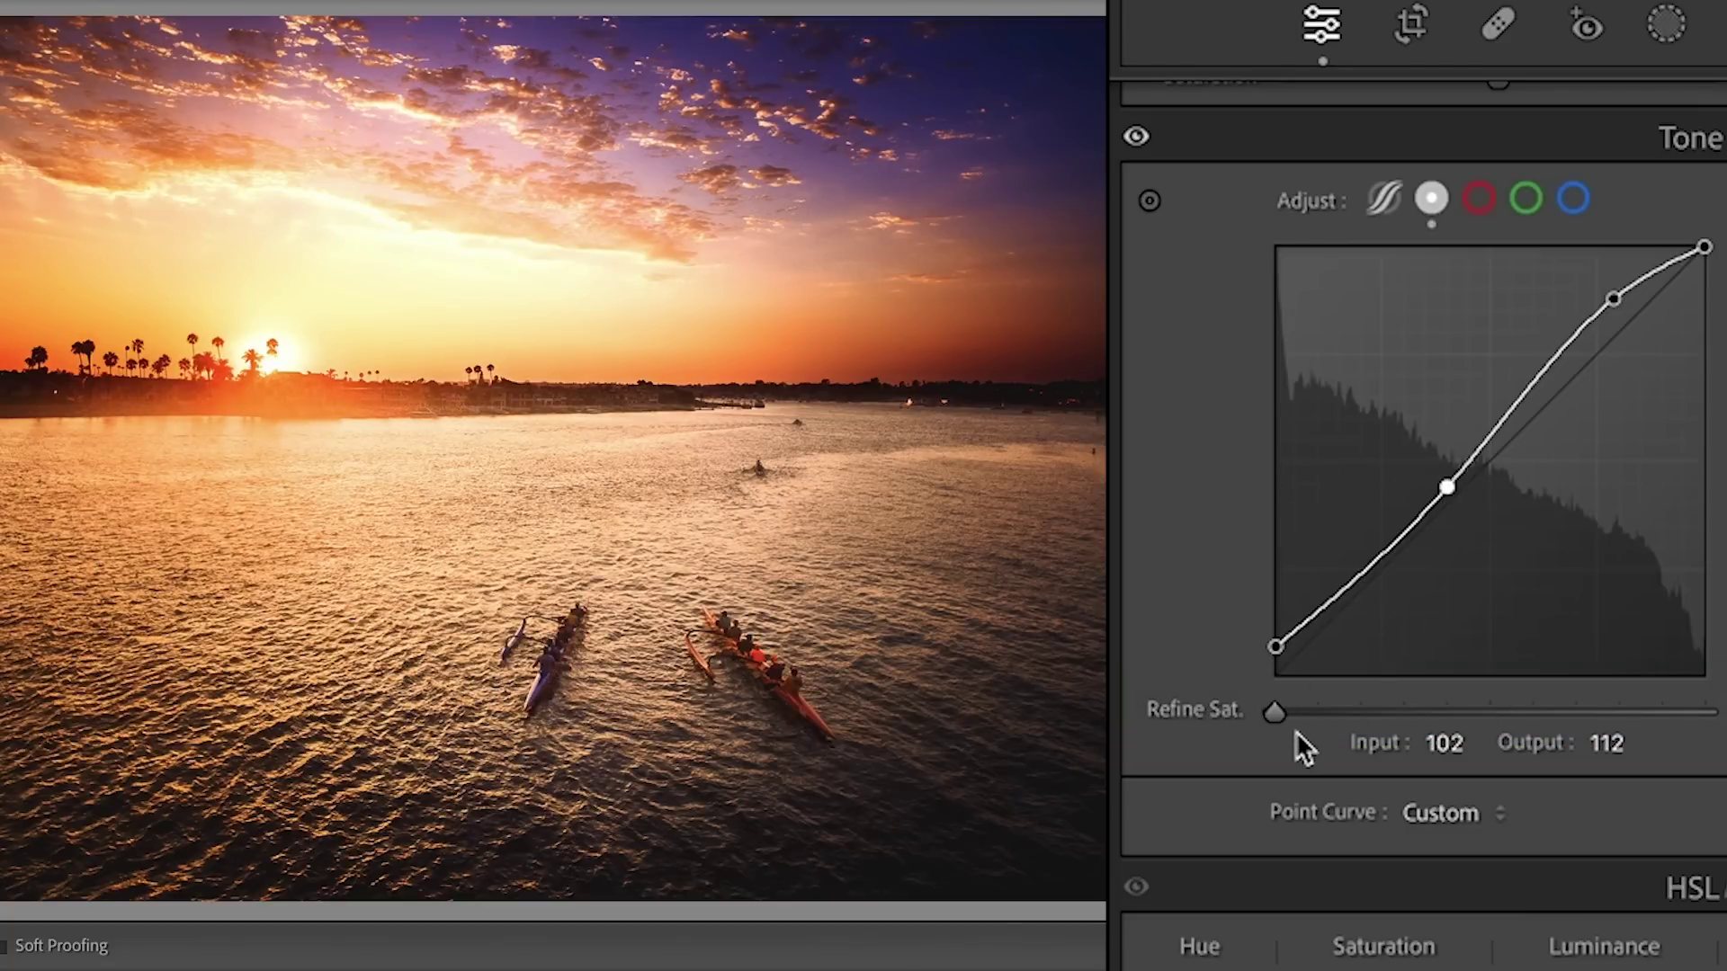
{"action": "mouse_move", "coordinate": [1445, 490]}
{"action": "left_mouse_down"}
{"action": "mouse_move", "coordinate": [1462, 509]}
{"action": "mouse_move", "coordinate": [1429, 460]}
{"action": "mouse_move", "coordinate": [1449, 459]}
{"action": "left_mouse_up"}
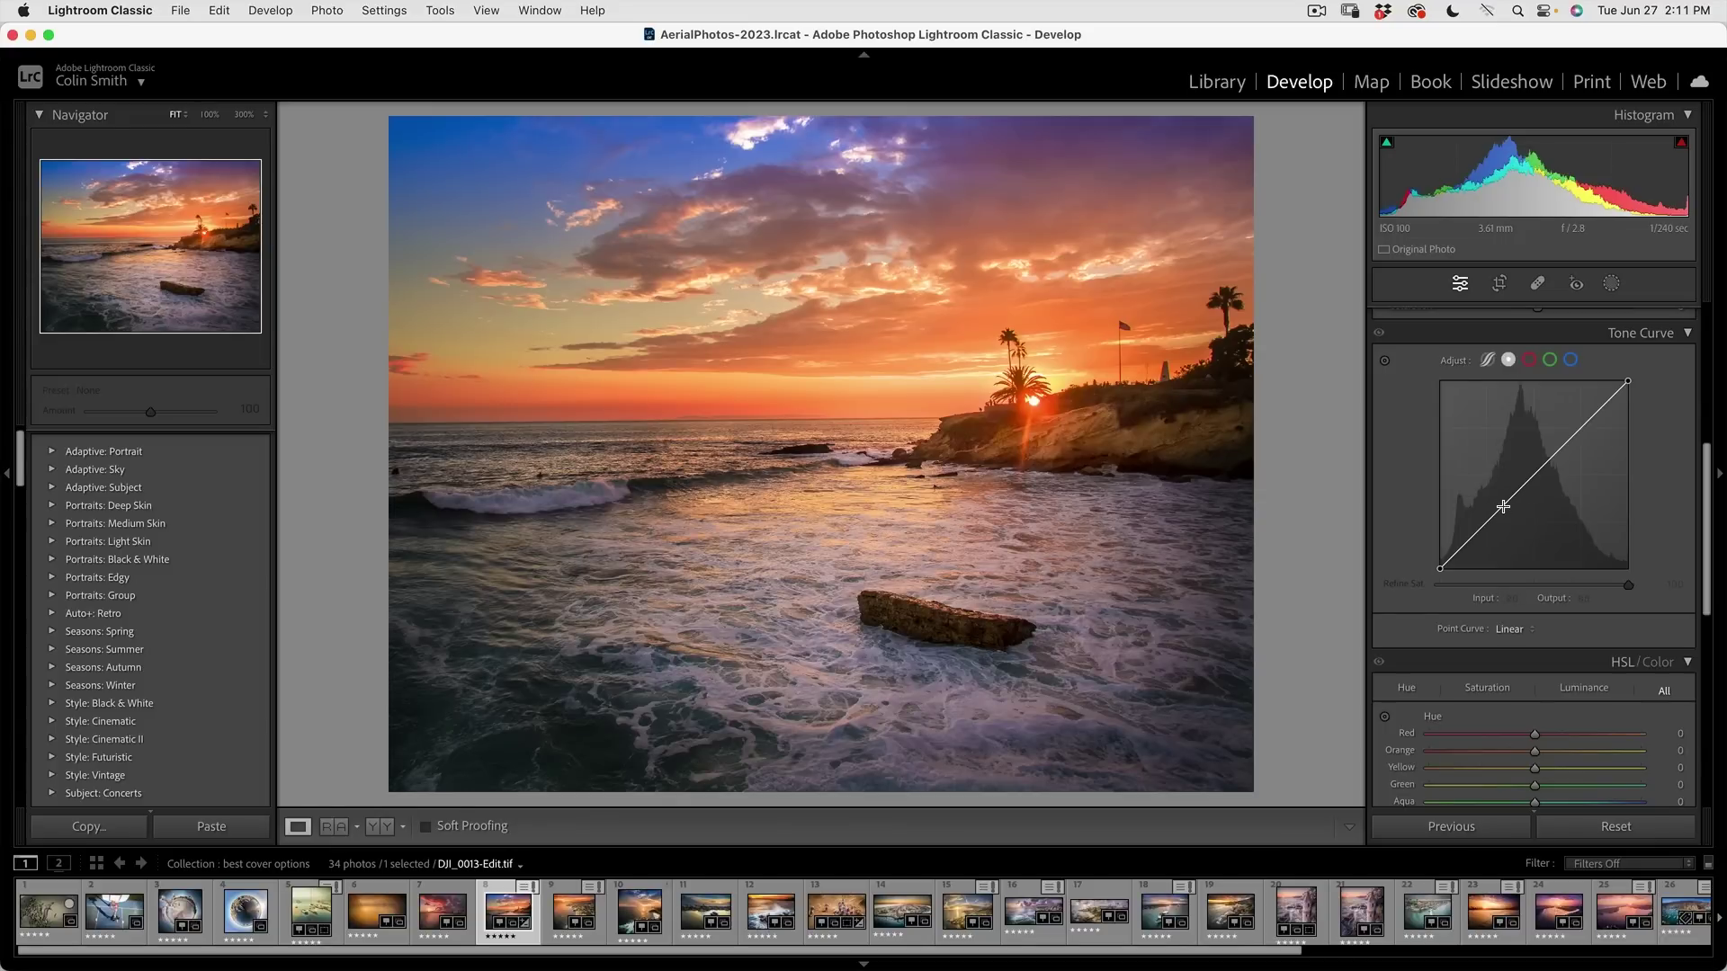
Shape the coastal photo's tone curve into an S-curve with midtone and highlight points
{"action": "left_click_drag", "start_coordinate": [1503, 506], "coordinate": [1491, 491]}
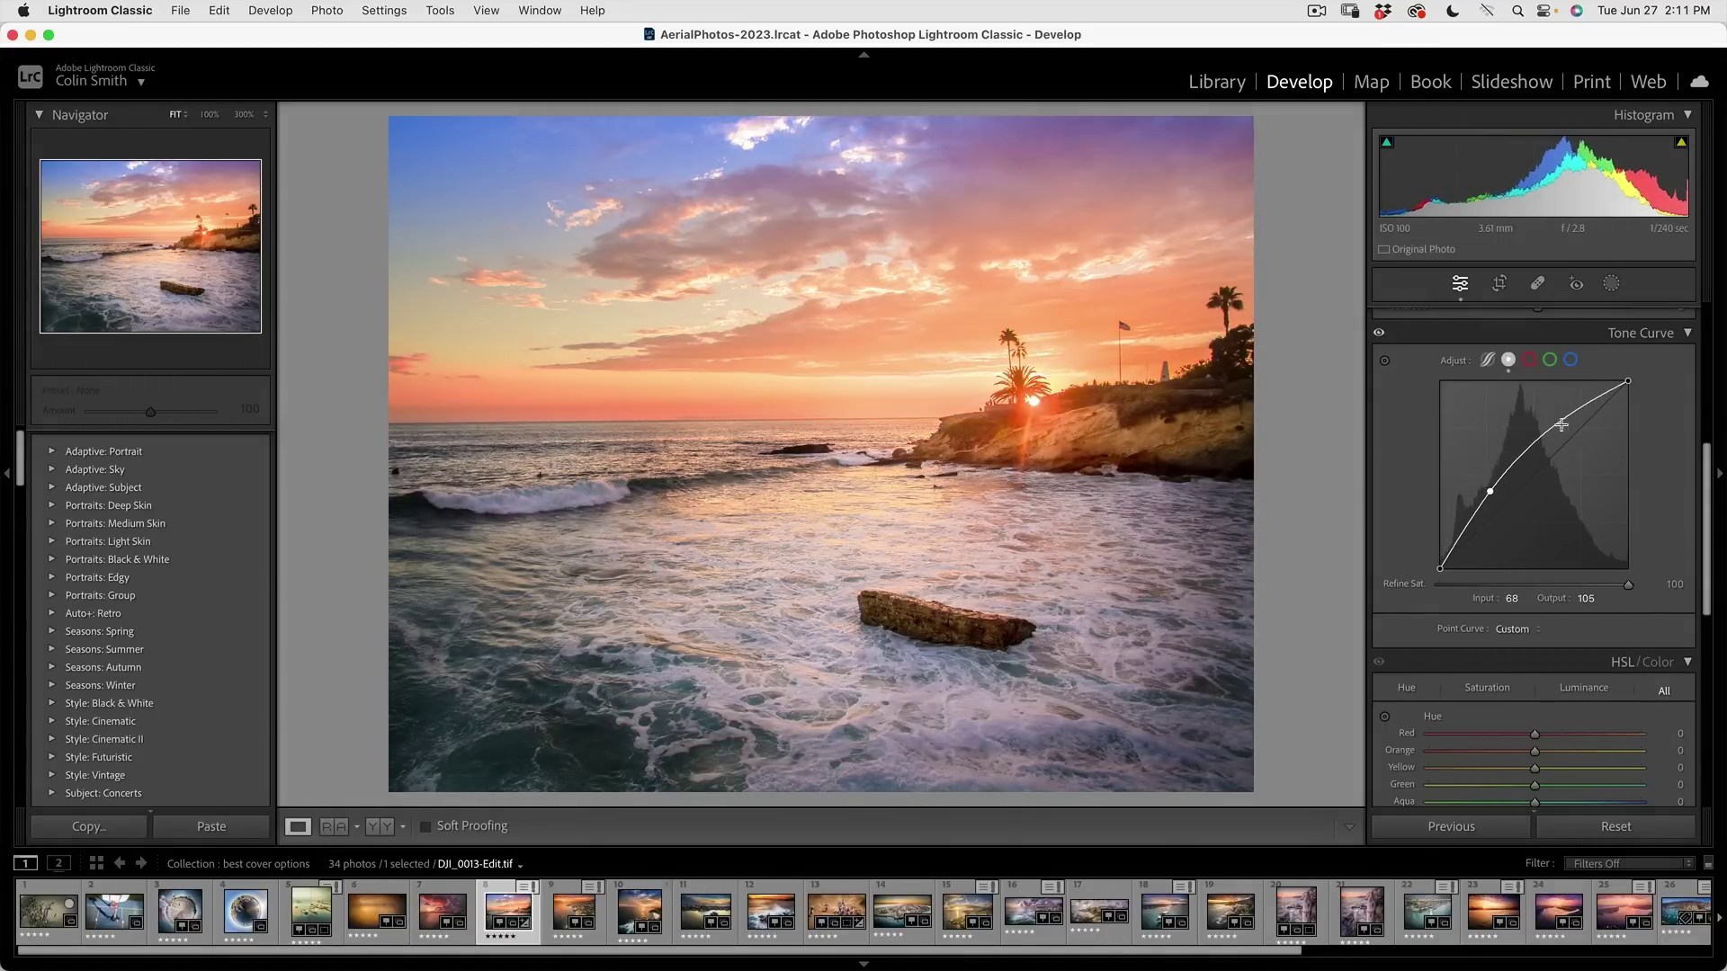
{"action": "left_click_drag", "start_coordinate": [1561, 425], "coordinate": [1589, 435]}
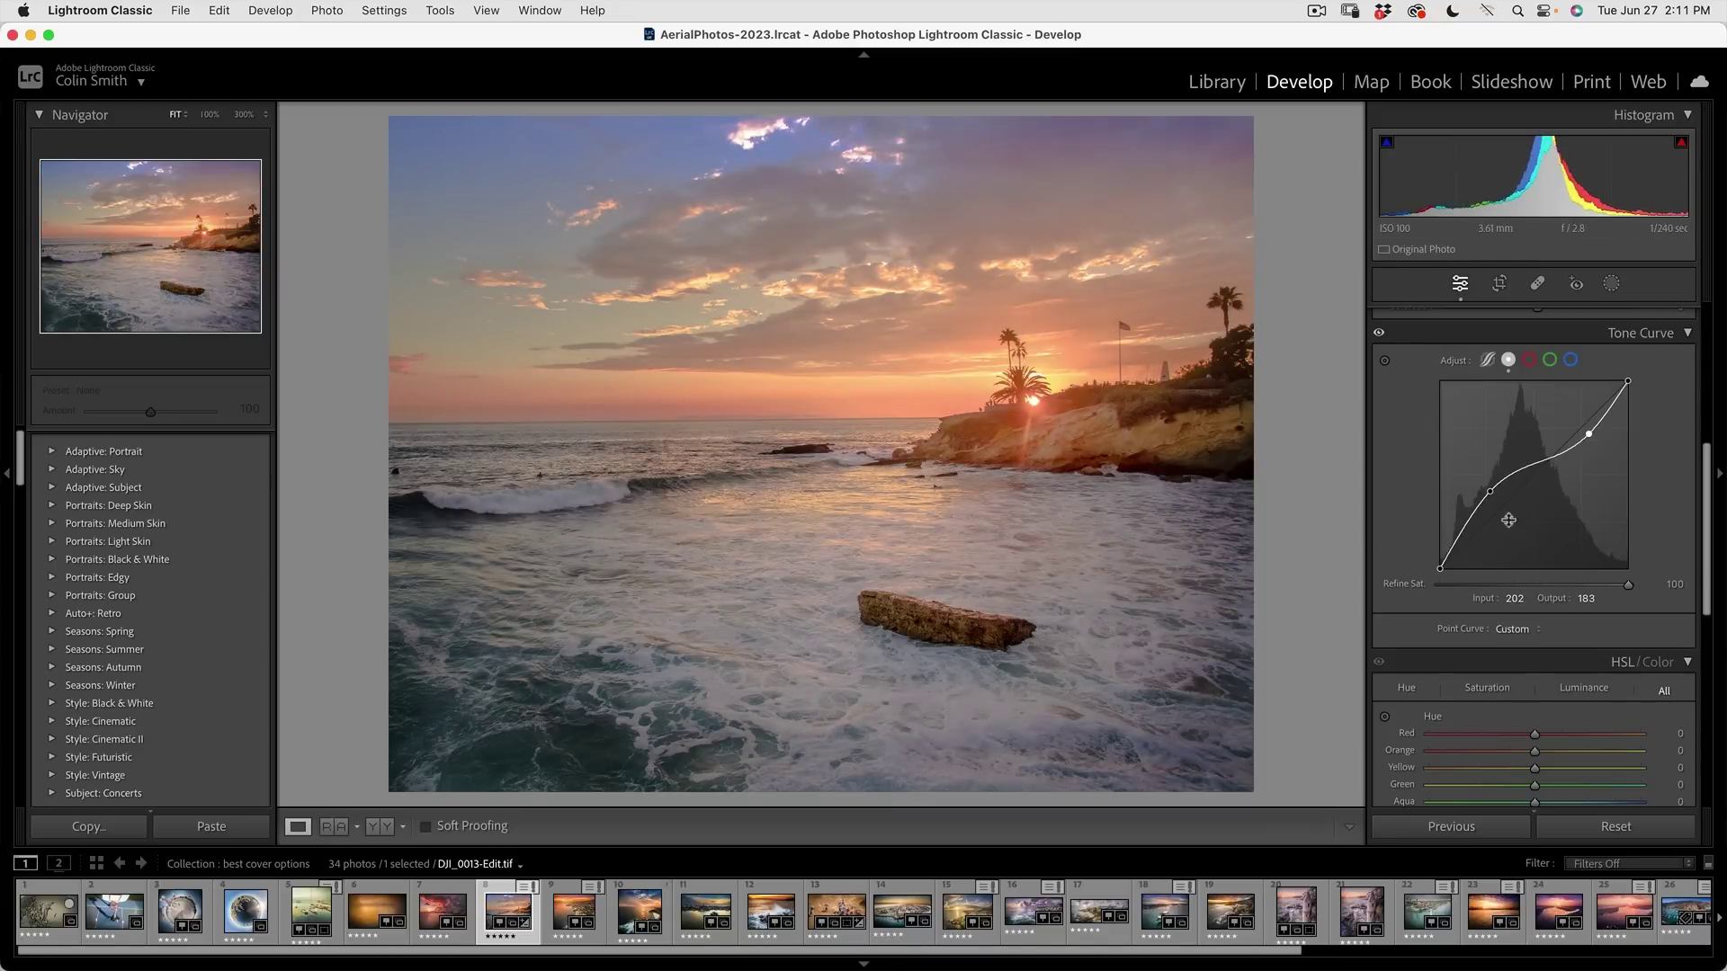
{"action": "left_click_drag", "start_coordinate": [1493, 500], "coordinate": [1485, 504]}
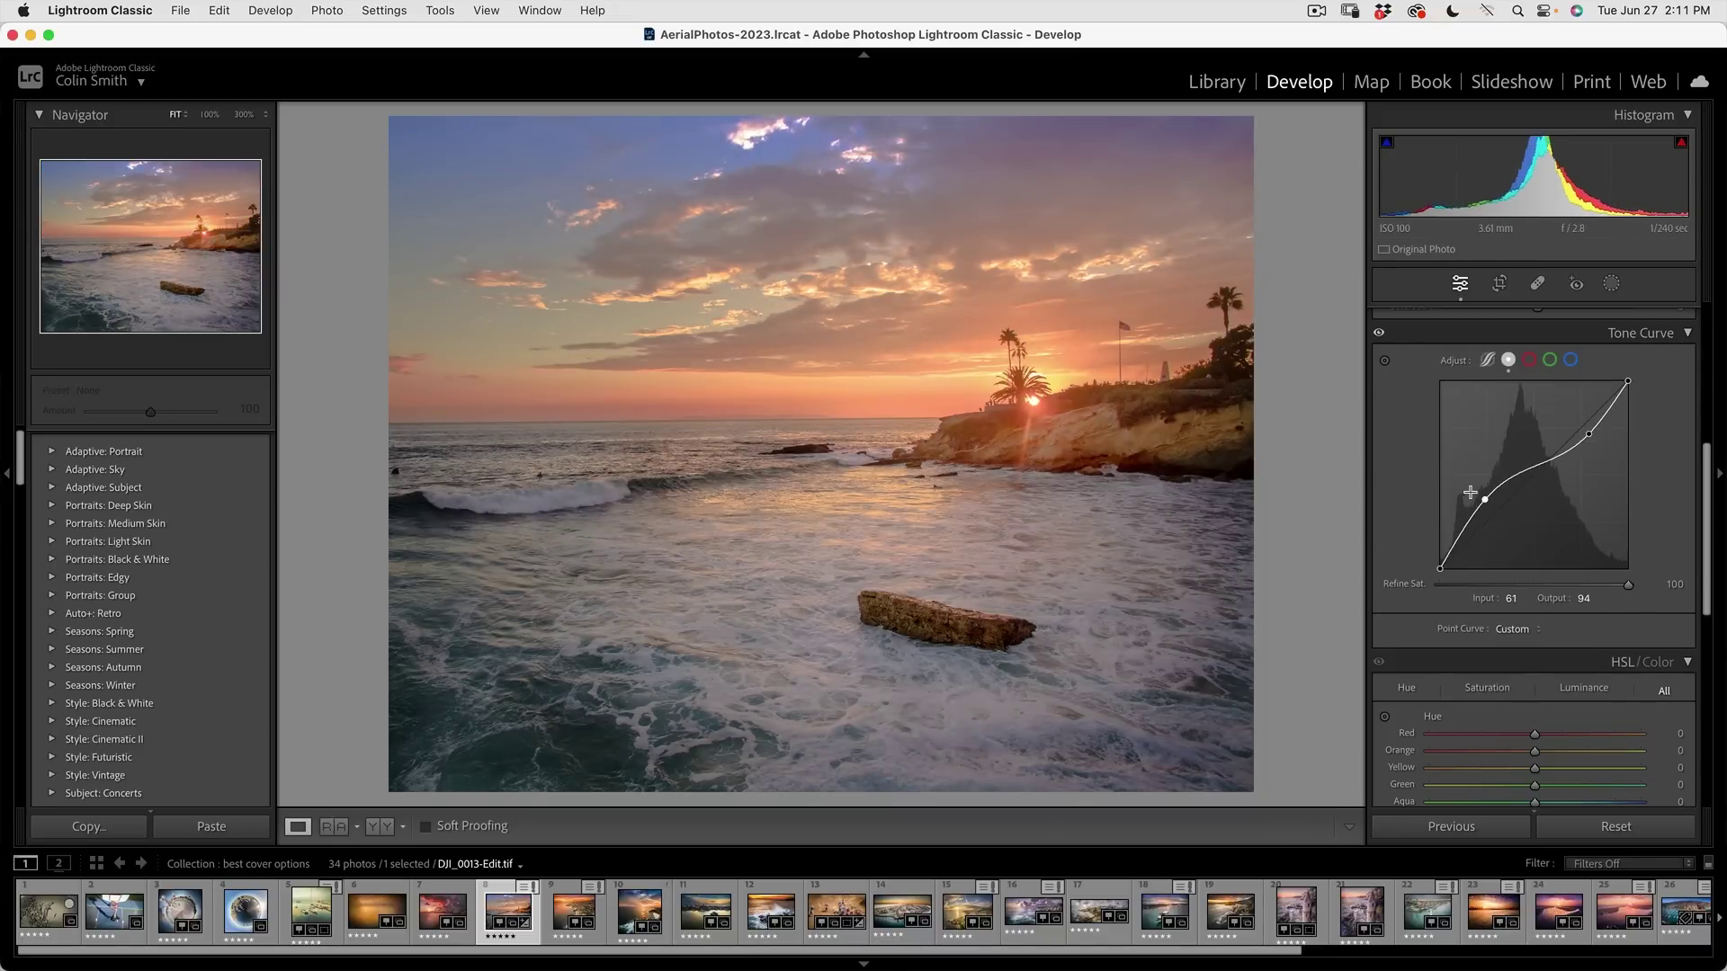
Set Refine Saturation to 60 to recover colour
{"action": "left_click_drag", "start_coordinate": [1627, 585], "coordinate": [1405, 587]}
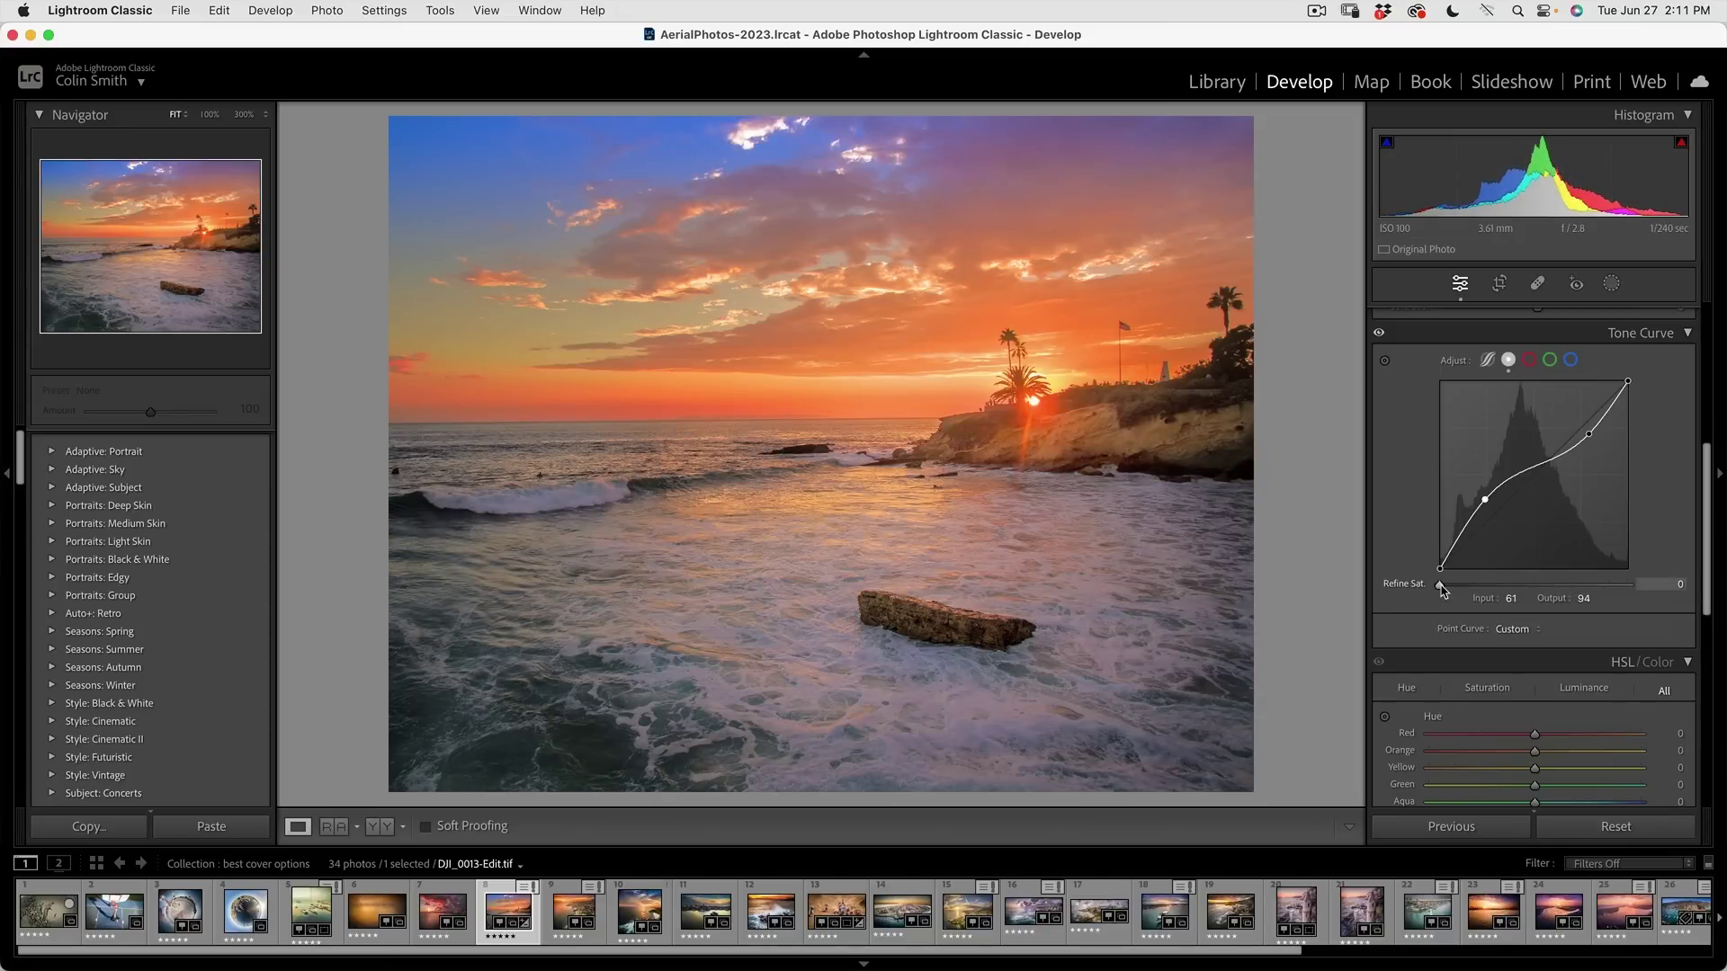
{"action": "left_click_drag", "start_coordinate": [1454, 589], "coordinate": [1545, 589]}
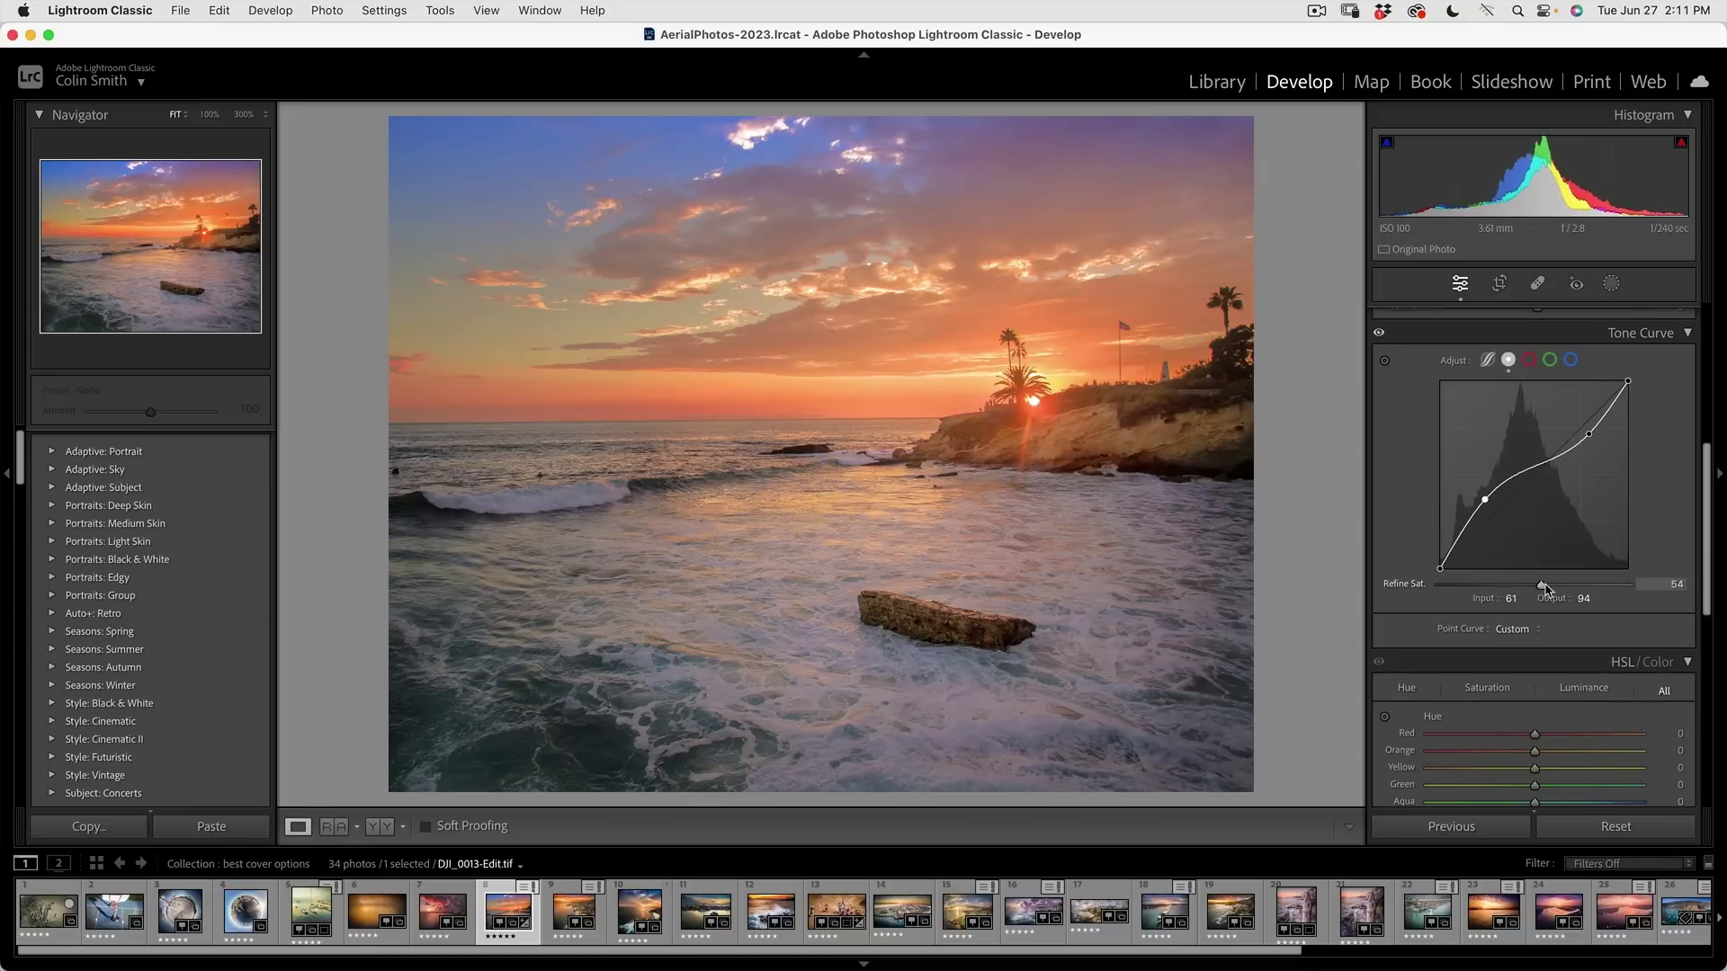
{"action": "left_click", "coordinate": [1486, 501]}
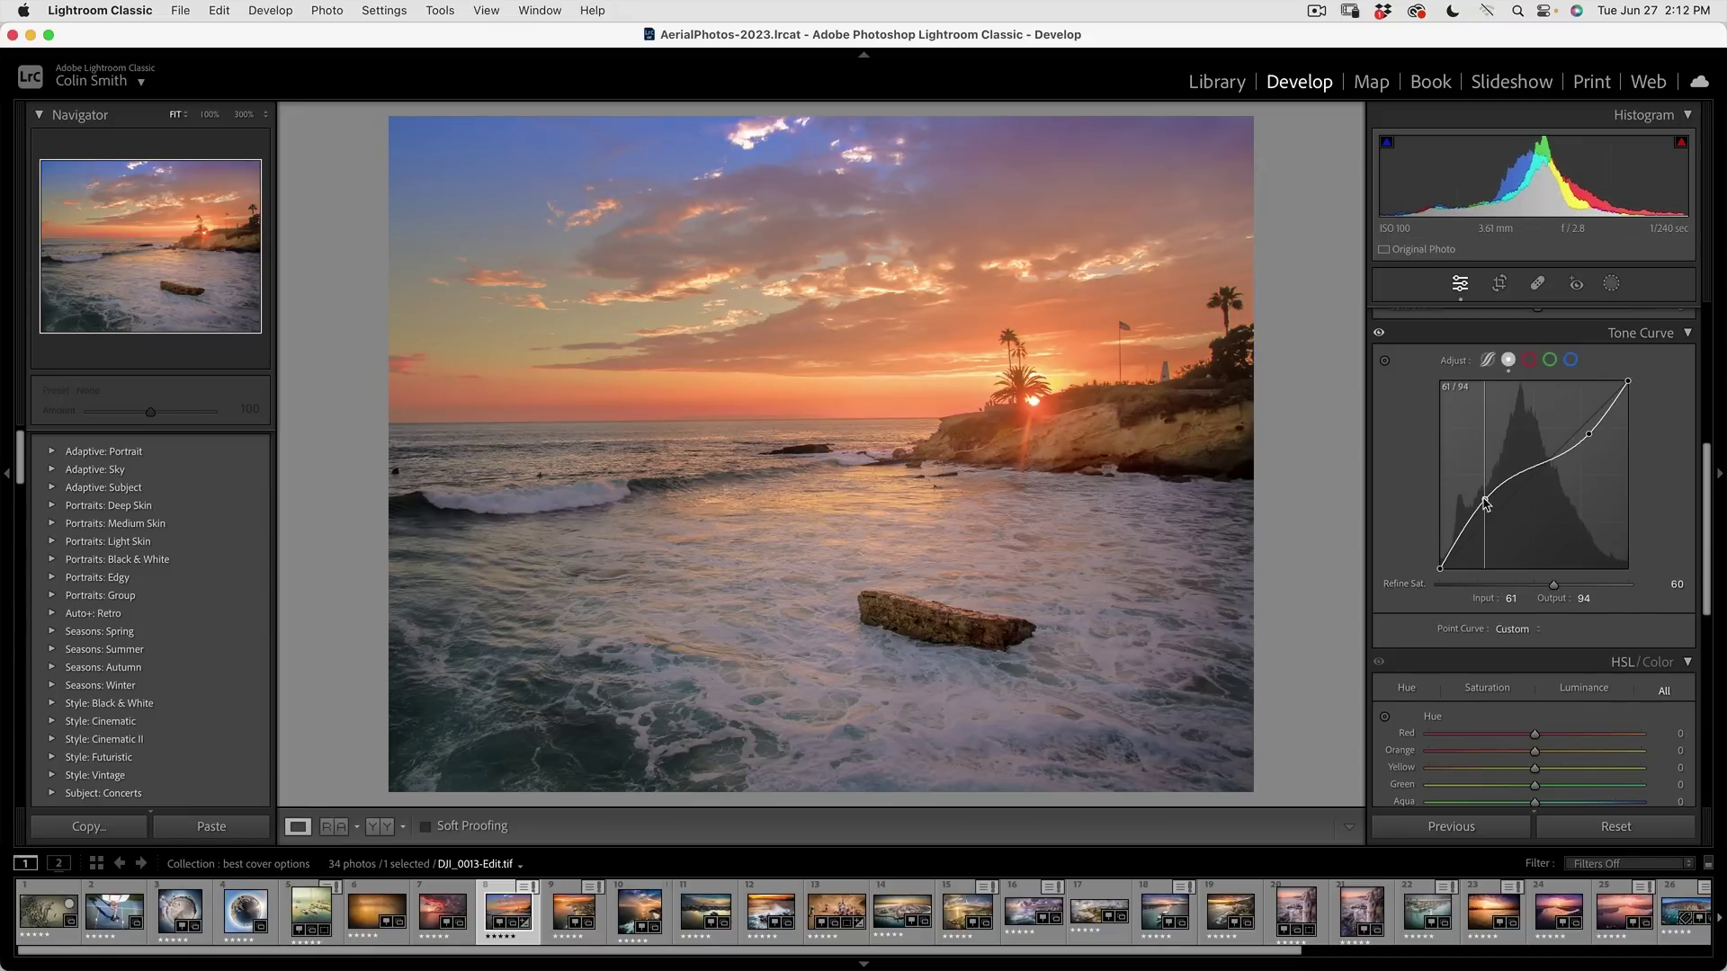